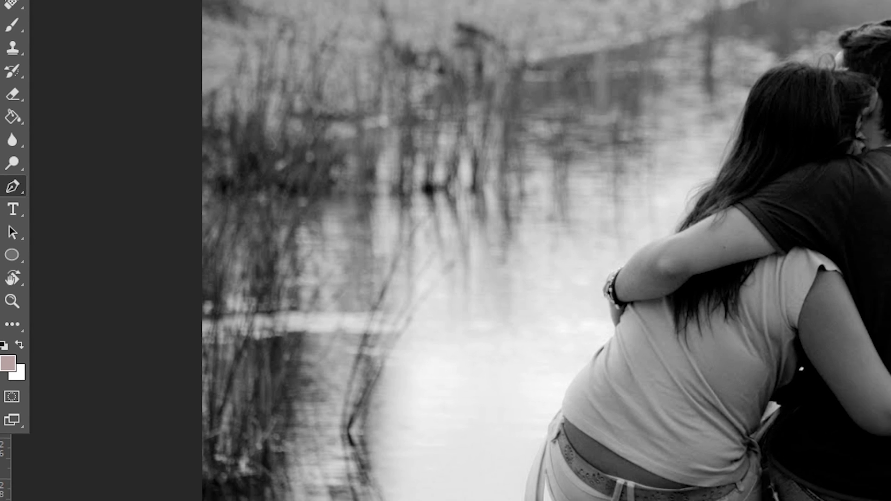
Step: Trace the couple and dock with the Pen tool and turn the path into a selection with 0 feather
scroll(314, 410, "up", 4)
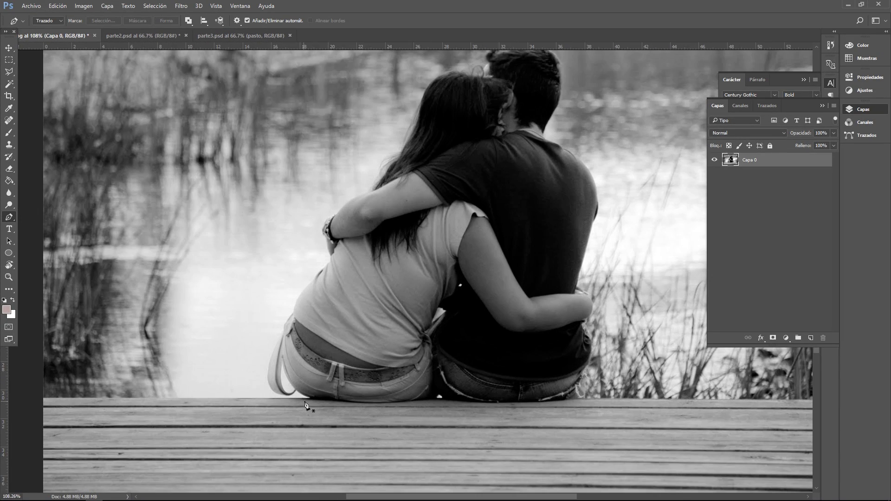
left_click(314, 401)
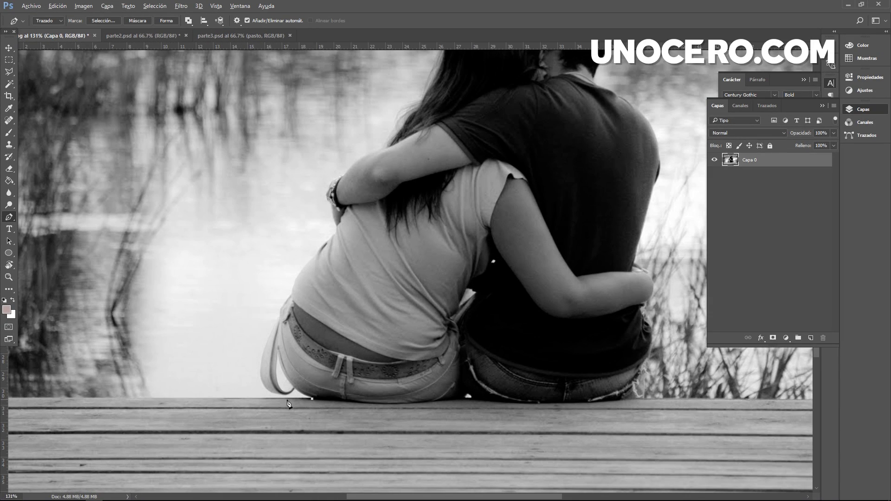
scroll(314, 402, "up", 5)
left_click(308, 382)
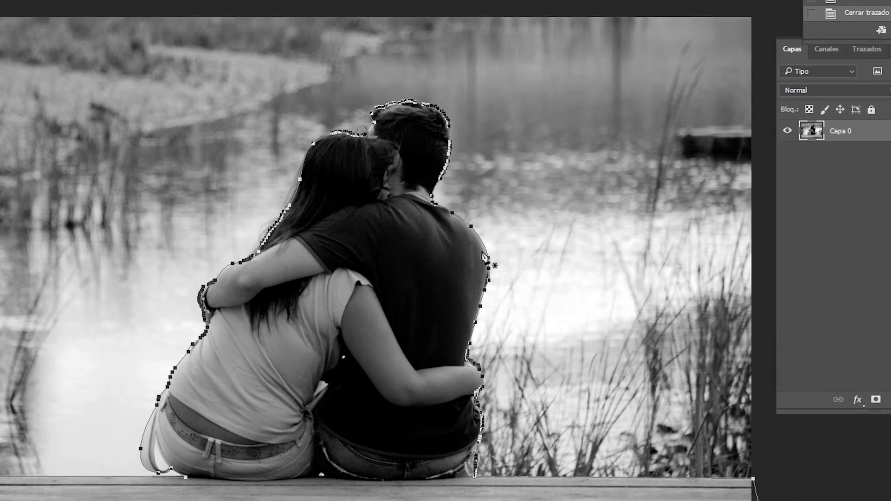
right_click(514, 242)
left_click(550, 326)
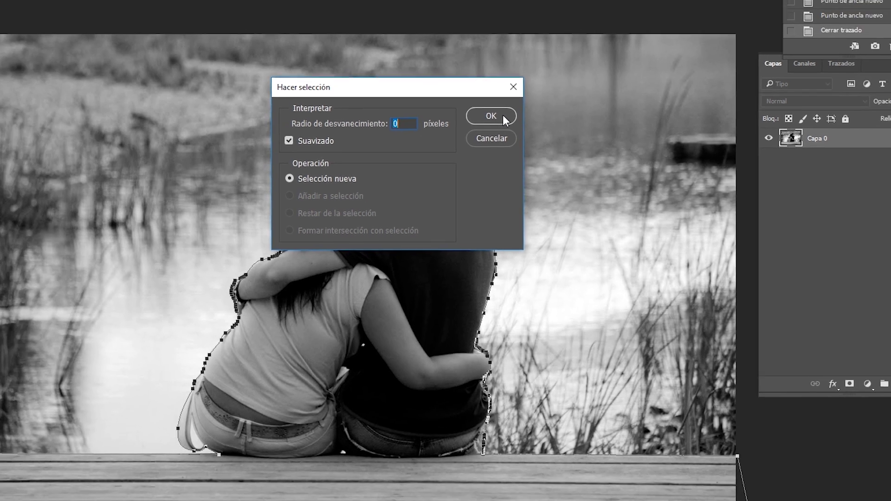
left_click(478, 97)
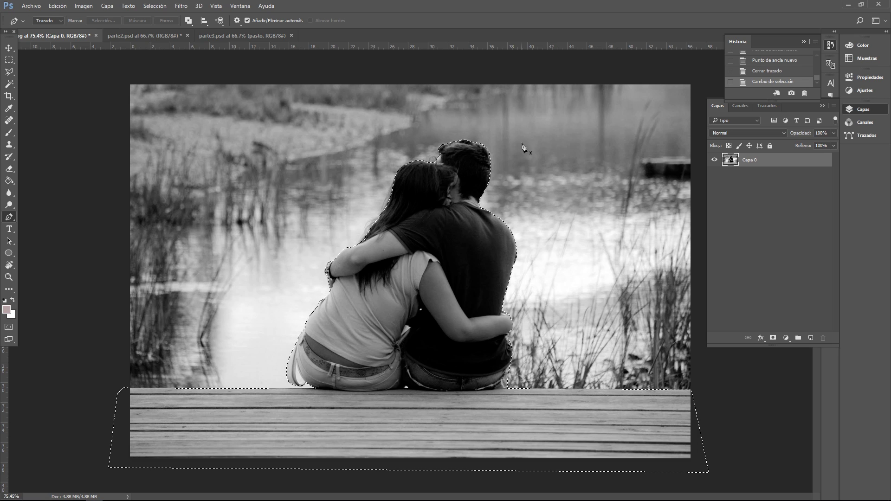
Step: Cut and paste the couple and dock onto Capa 1, then realign it over the original photo
key("ctrl+x")
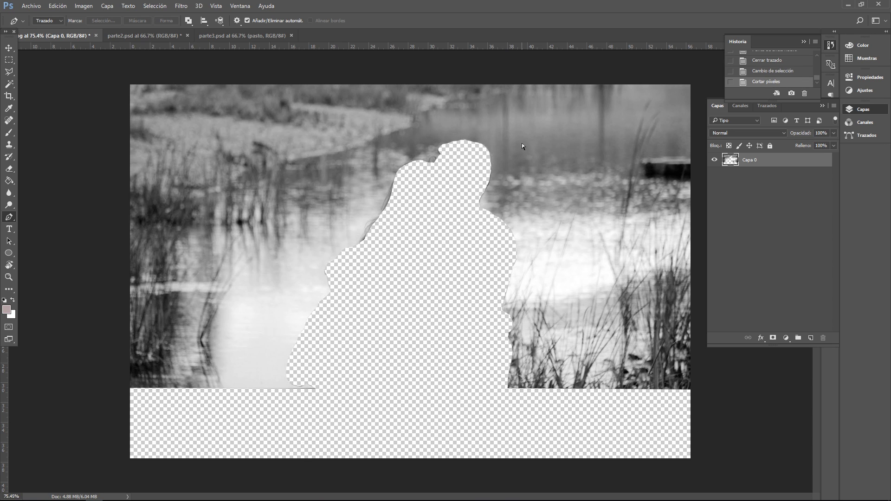
key("ctrl+v")
key("v")
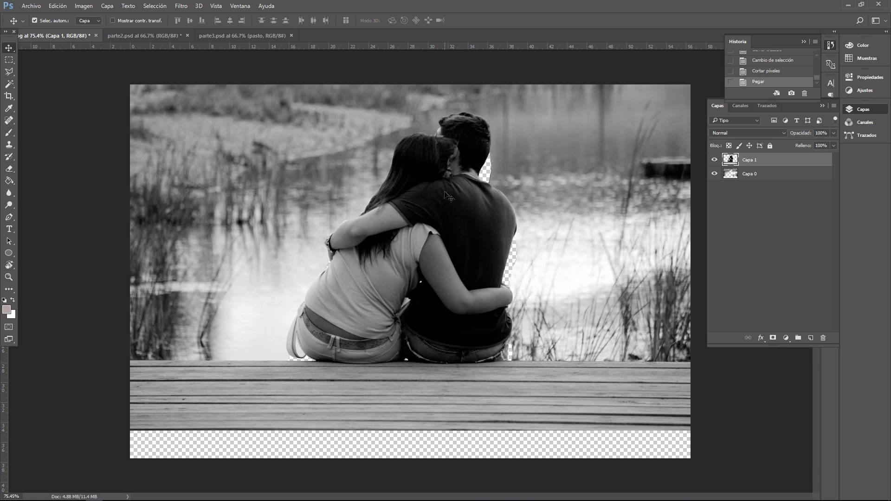
left_click_drag(464, 254, 500, 300)
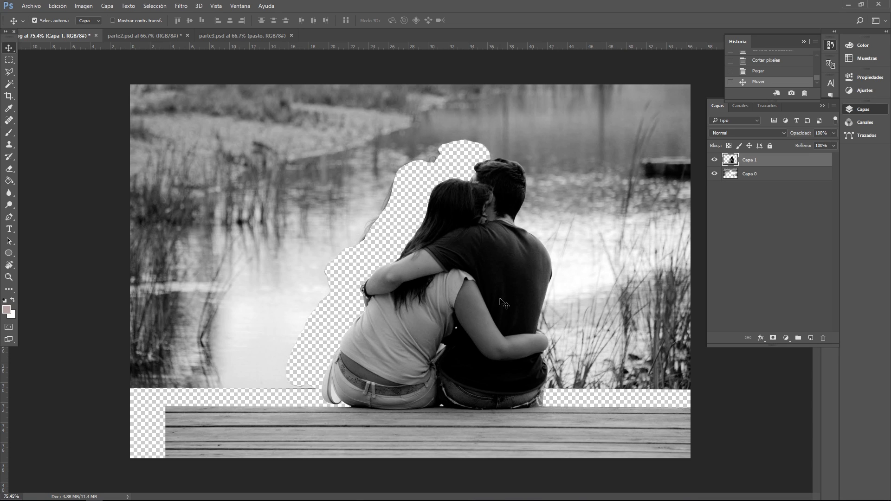
left_click_drag(500, 300, 463, 282)
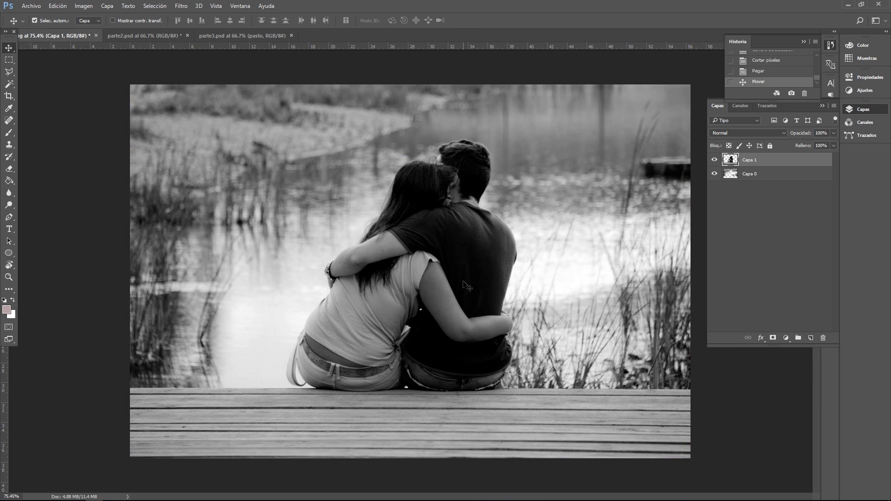
Step: Hide Capa 1 and use the Clone Stamp to paint sampled lake water over the transparent hole
left_click(715, 159)
left_click(778, 179)
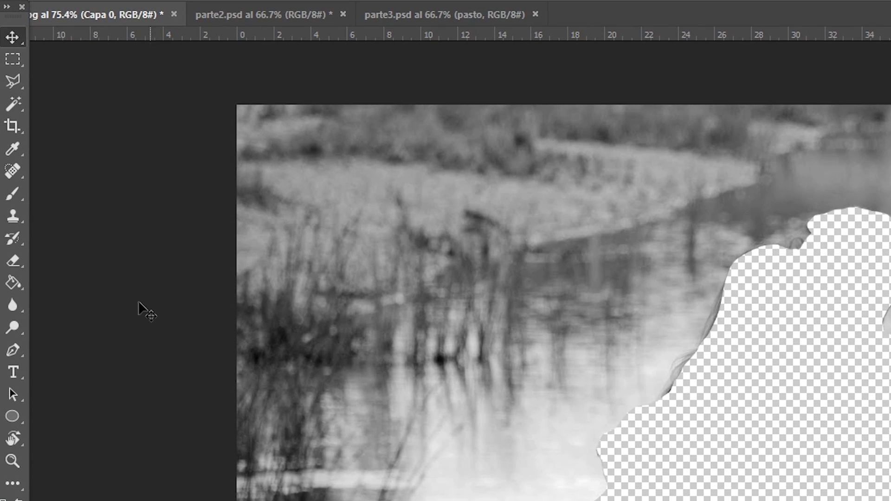
right_click(13, 216)
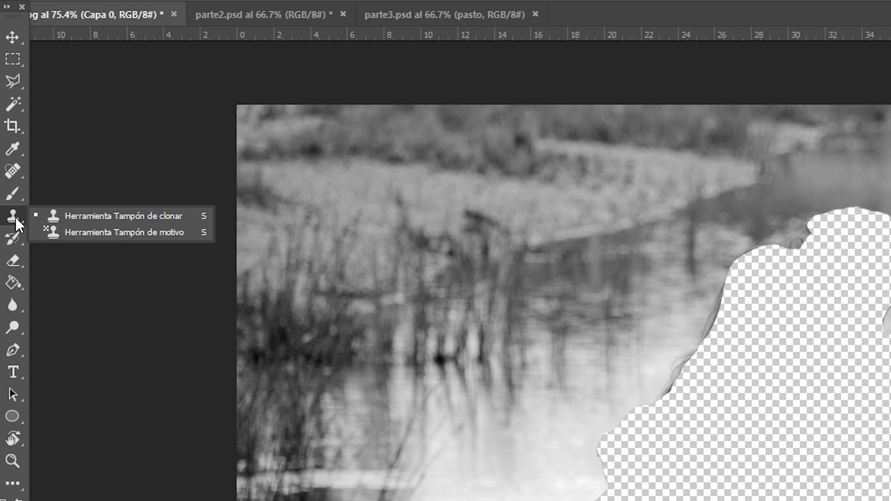
left_click(151, 215)
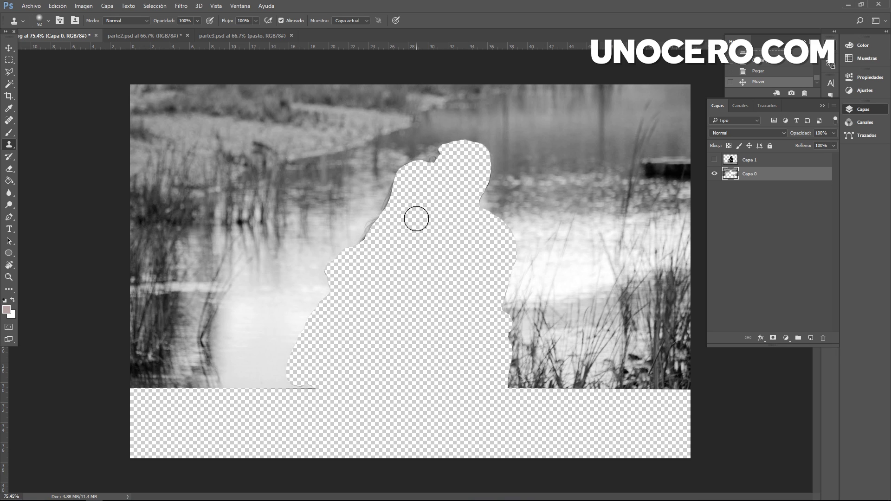
key("alt")
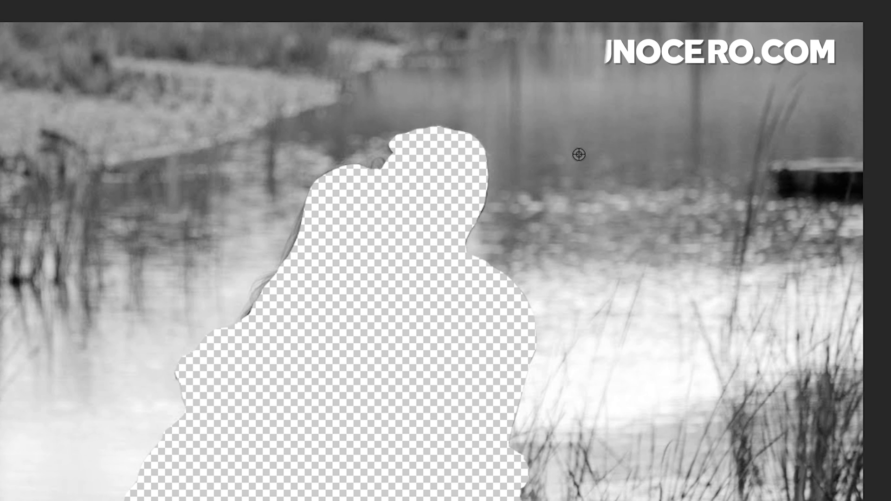
left_click(583, 145, "alt")
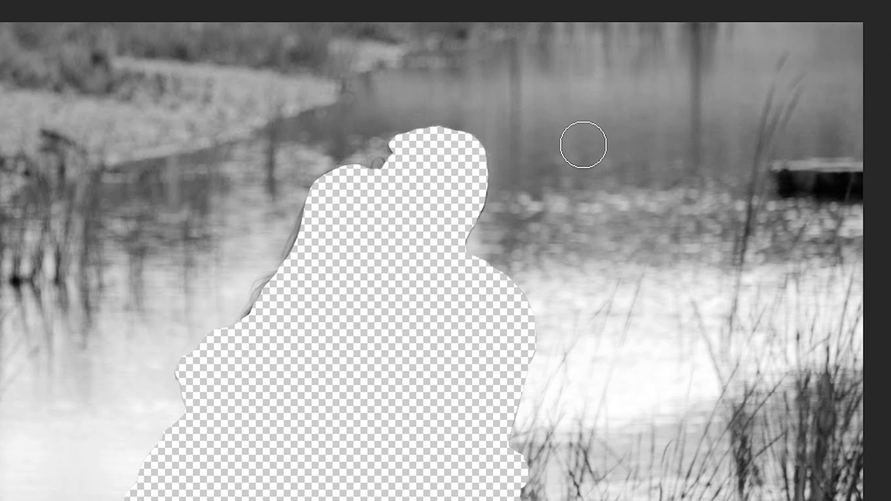
mouse_move(465, 150)
left_mouse_down()
mouse_move(418, 144)
mouse_move(412, 161)
mouse_move(472, 171)
mouse_move(464, 167)
mouse_move(468, 183)
mouse_move(434, 169)
mouse_move(453, 183)
mouse_move(426, 183)
mouse_move(420, 171)
mouse_move(430, 186)
mouse_move(503, 217)
left_mouse_up()
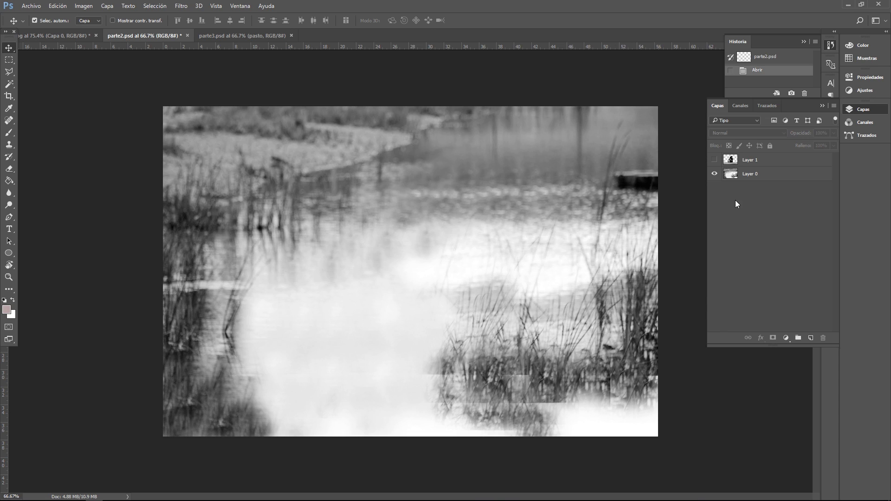
Step: Check the filled background and make the arbol and pasto layers visible in parte3
left_click(715, 160)
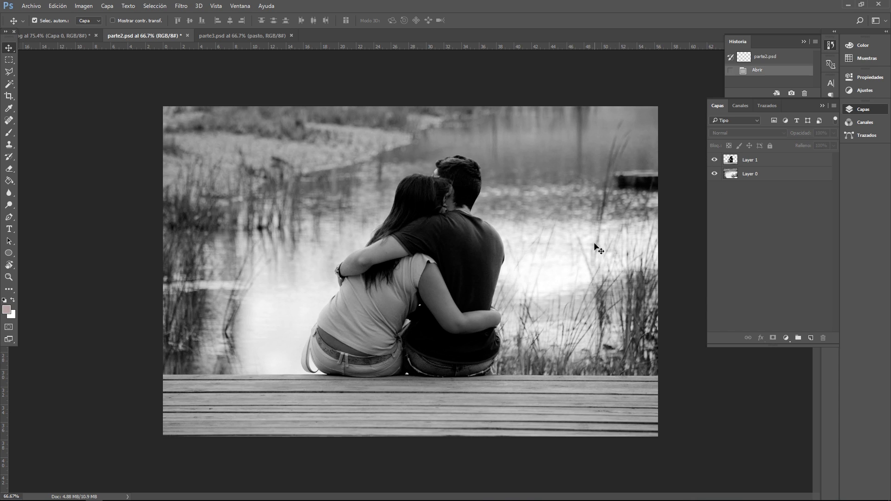
left_click(714, 160)
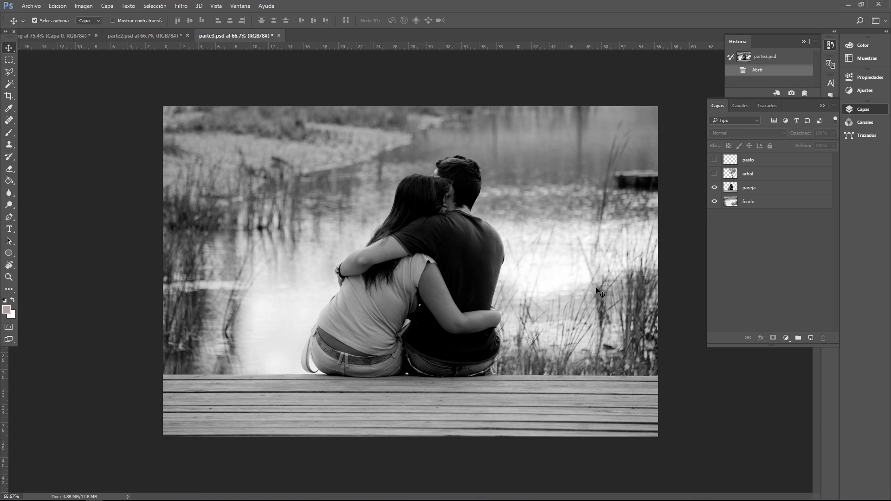
left_click(714, 174)
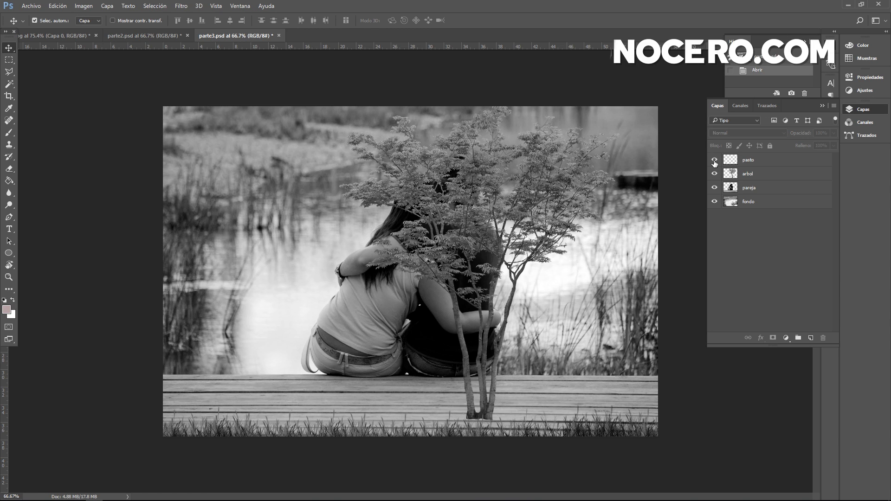
left_click(805, 164)
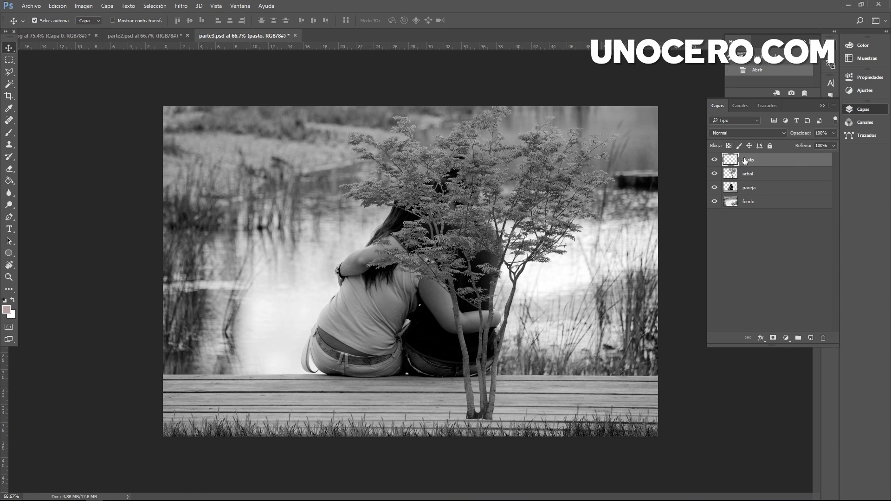
left_click(714, 161)
left_click(714, 160)
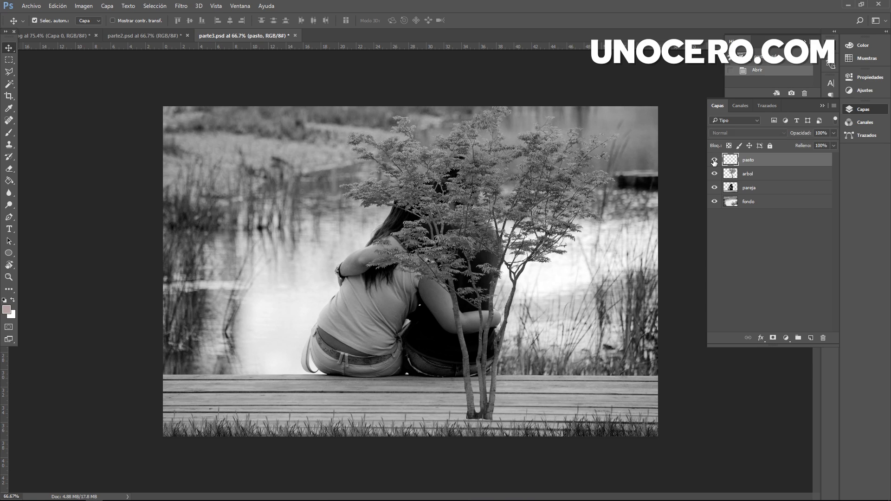
left_click(763, 174)
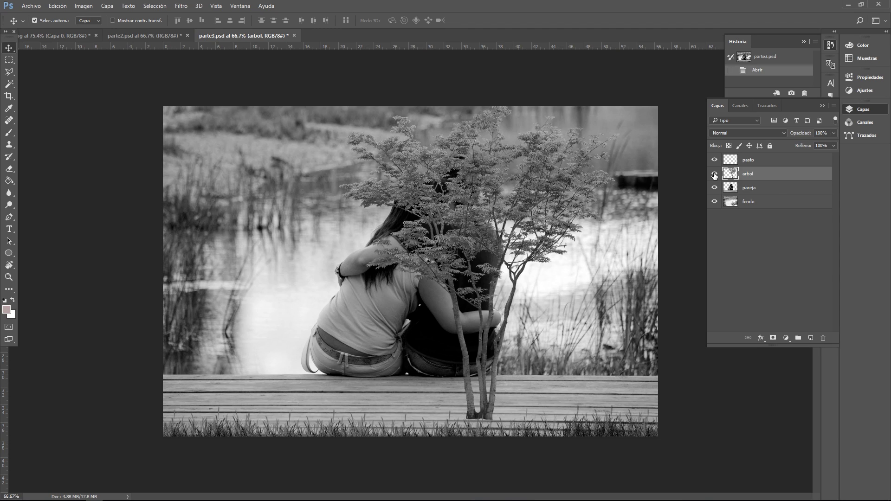
Step: Save parte3.psd with all four layers showing
key("ctrl+s")
left_click(108, 190)
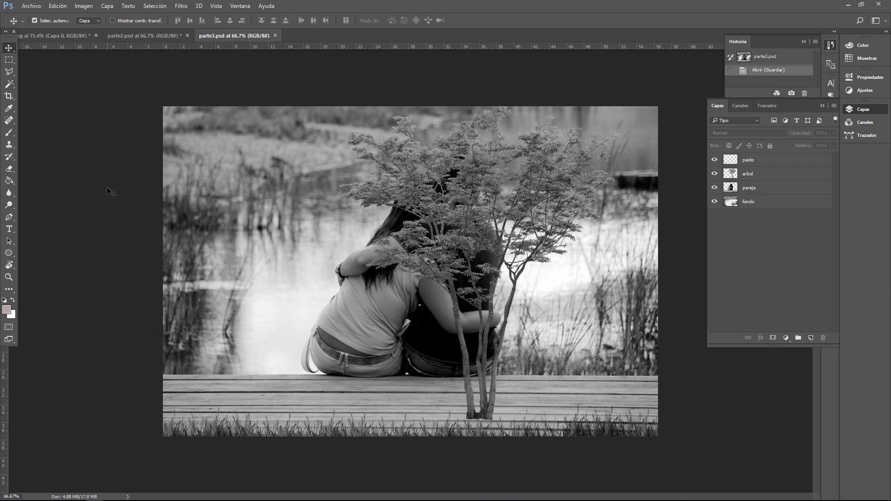
left_click(753, 174)
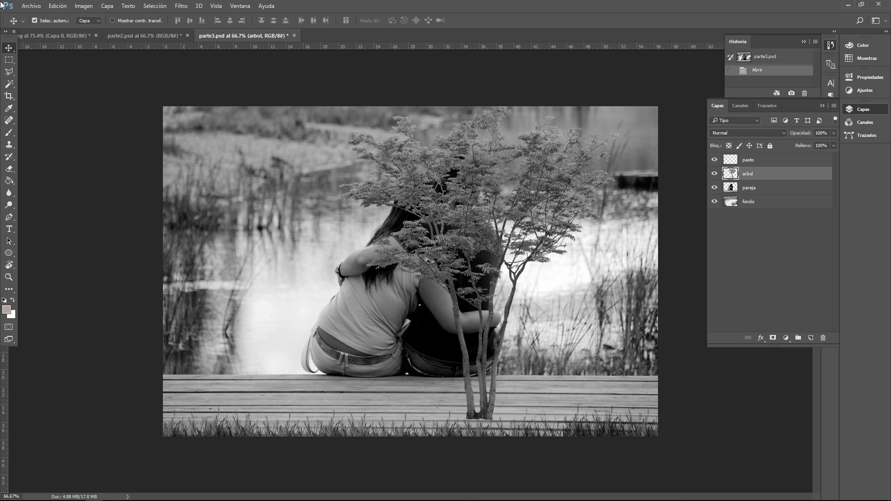
left_click(31, 5)
left_click(37, 100)
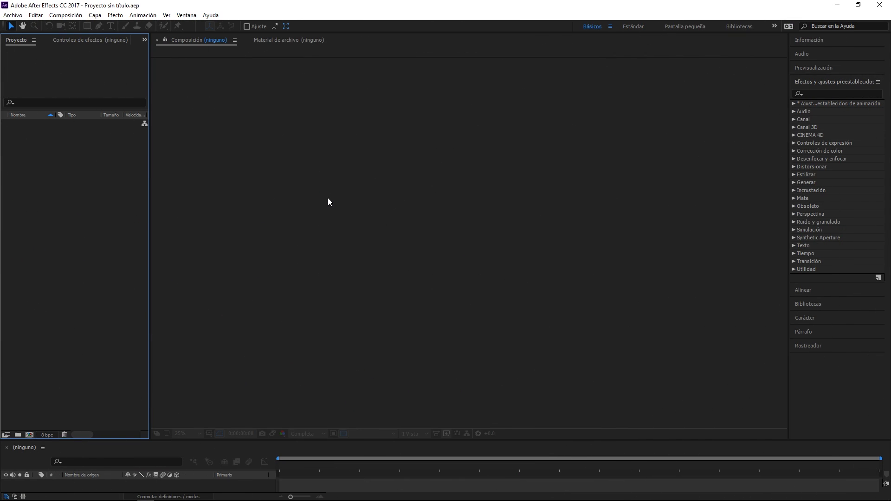
Step: Import parte3.psd as 'Composición – Conservar tamaños de capa'
double_click(106, 238)
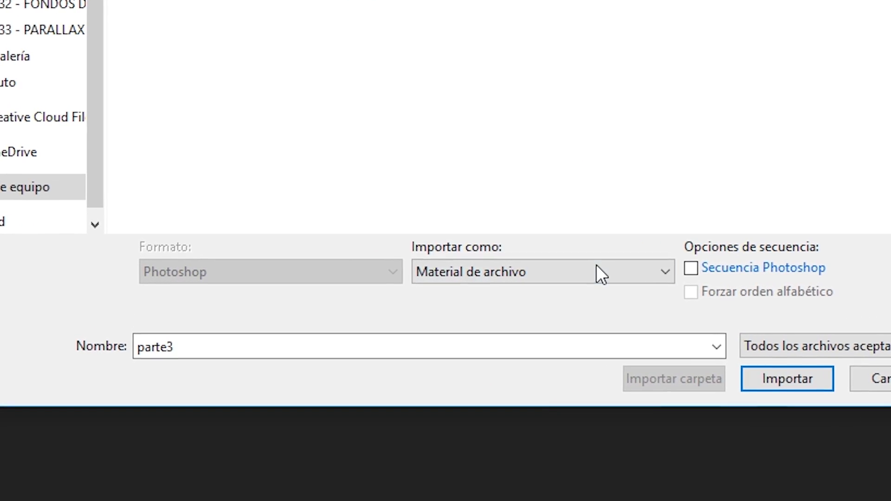
left_click(406, 273)
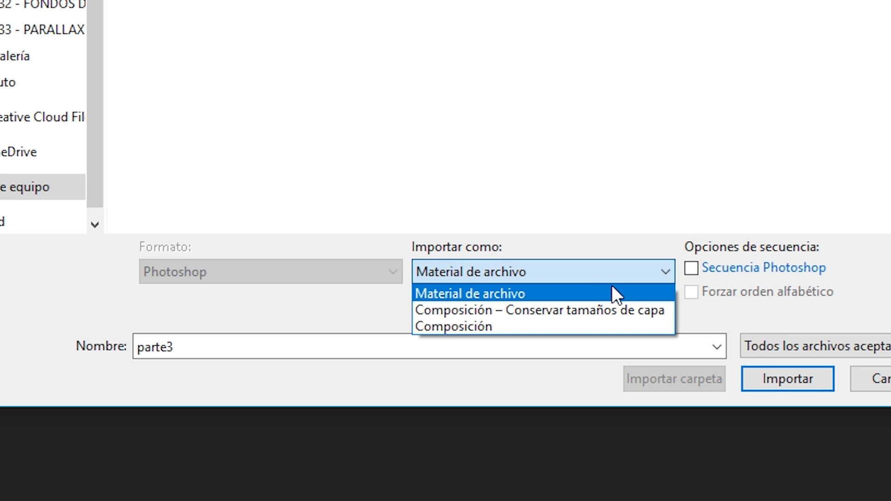
left_click(591, 309)
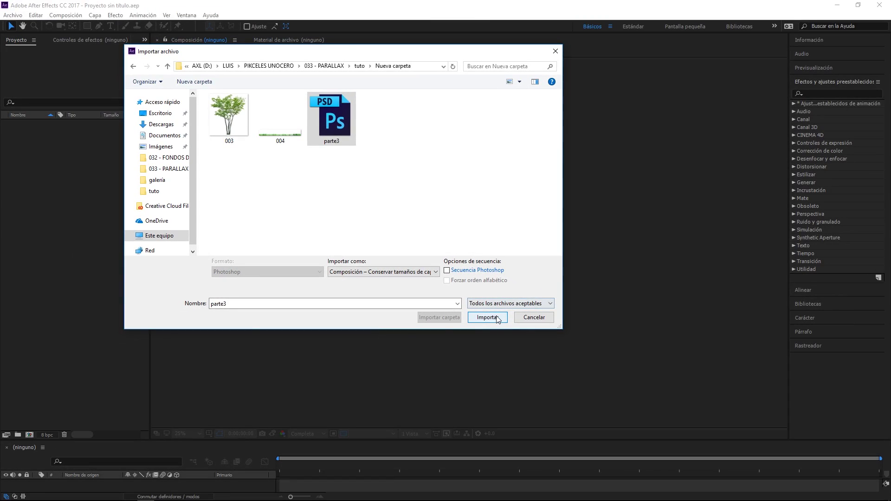
left_click(788, 379)
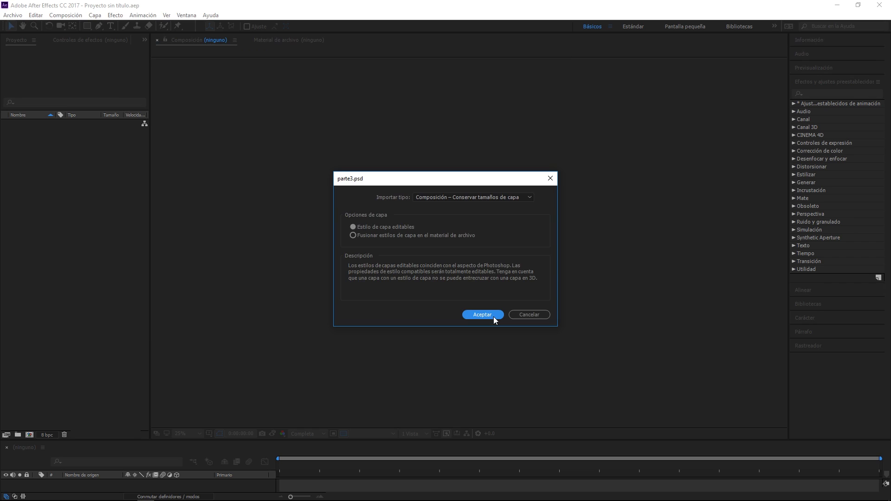
left_click(505, 197)
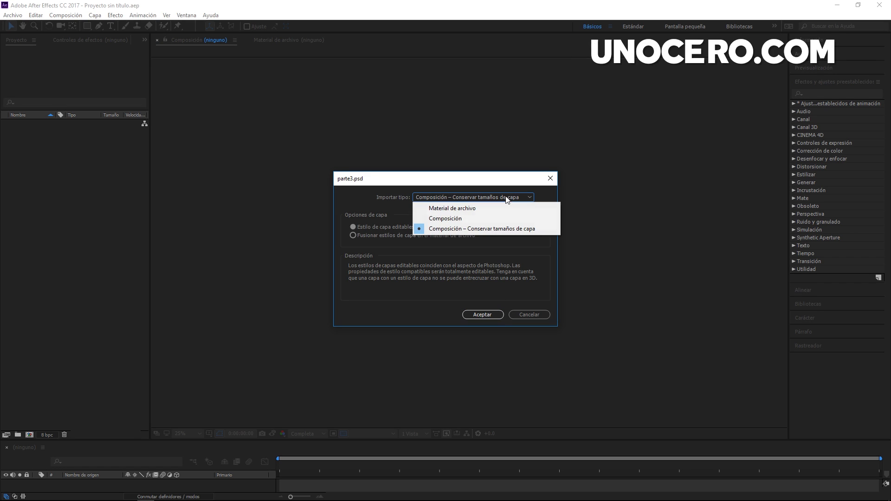
left_click(486, 233)
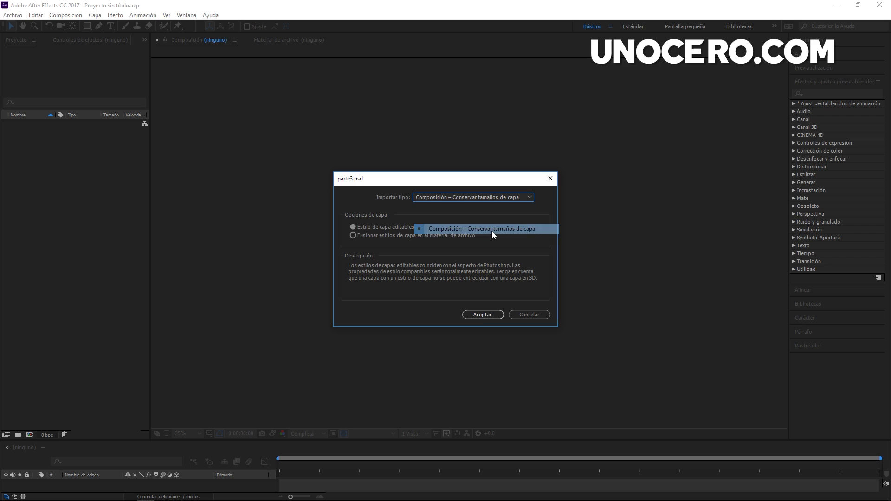
left_click(480, 319)
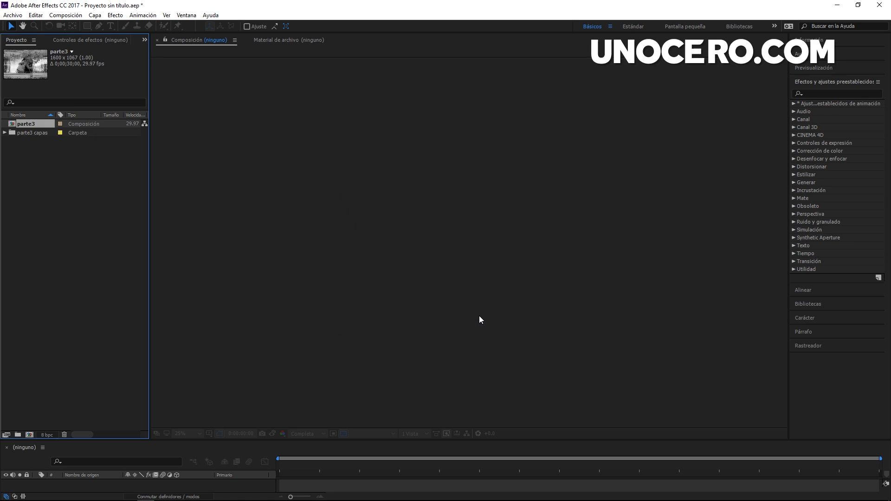
Step: Open the parte3 composition and turn on 3D for pasto, arbol, pareja and fondo
double_click(26, 124)
left_click_drag(130, 420, 92, 371)
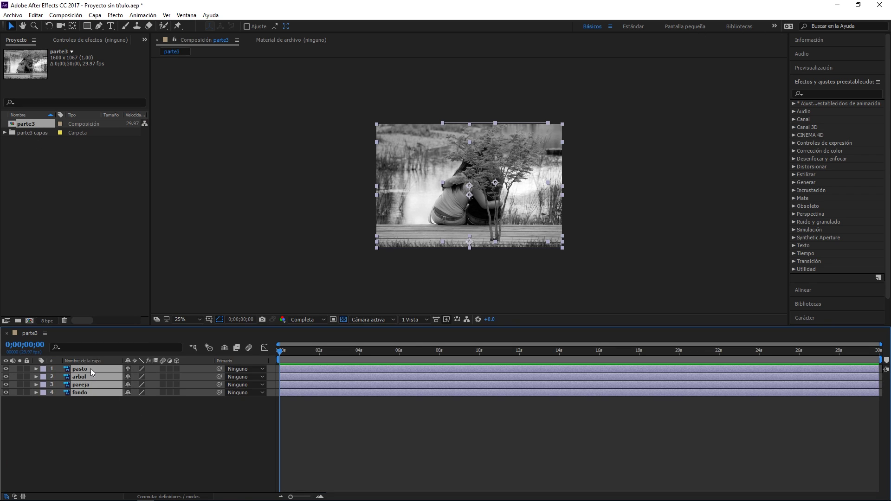
left_click(150, 439)
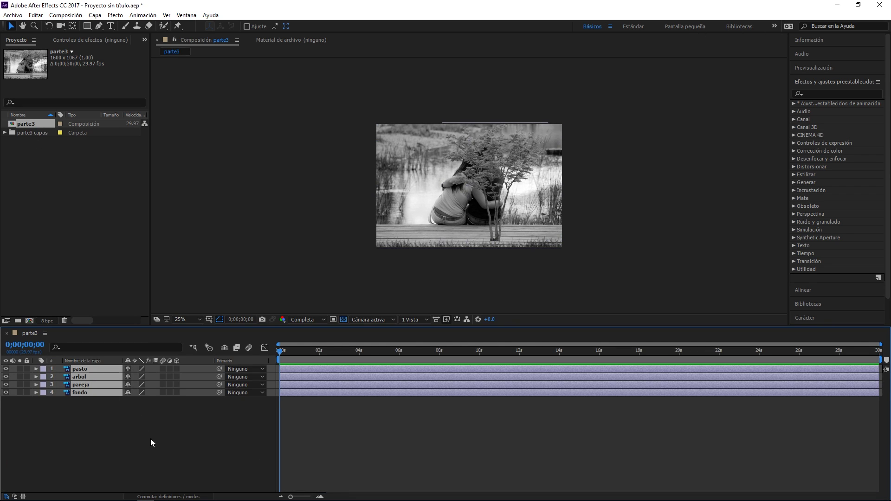
left_click(94, 369)
left_click(94, 377)
left_click(95, 386)
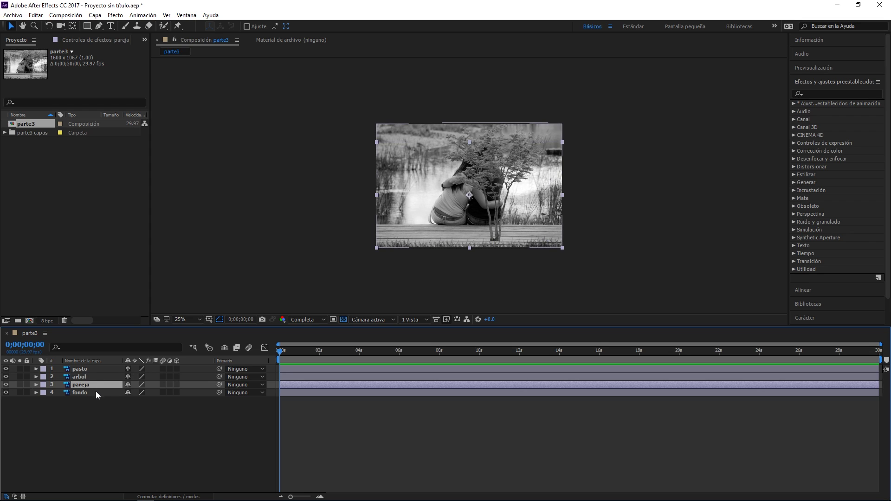
left_click(191, 450)
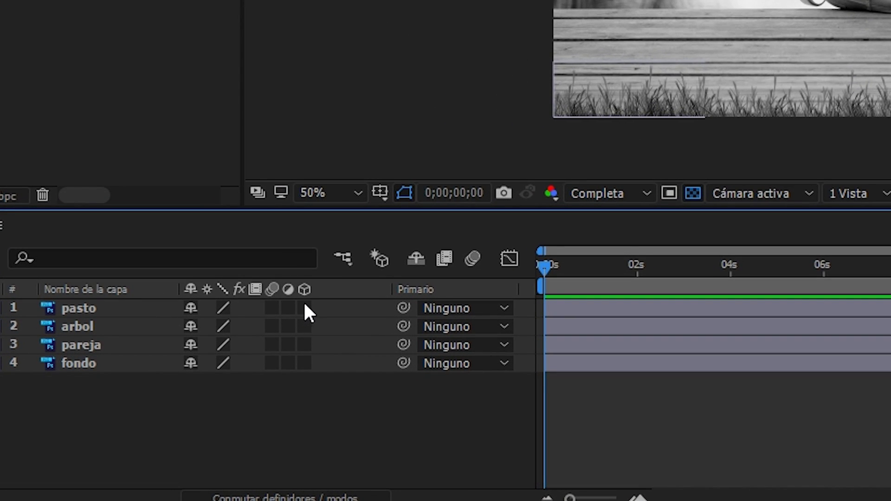
left_click(304, 308)
left_click(304, 326)
left_click(304, 345)
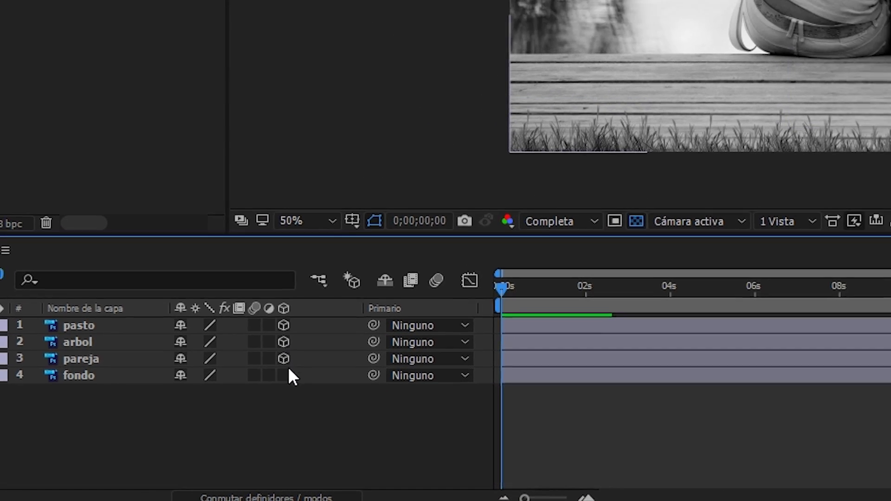
left_click(304, 363)
Step: Add a null object, Nulo 1, to the composition
left_click(95, 15)
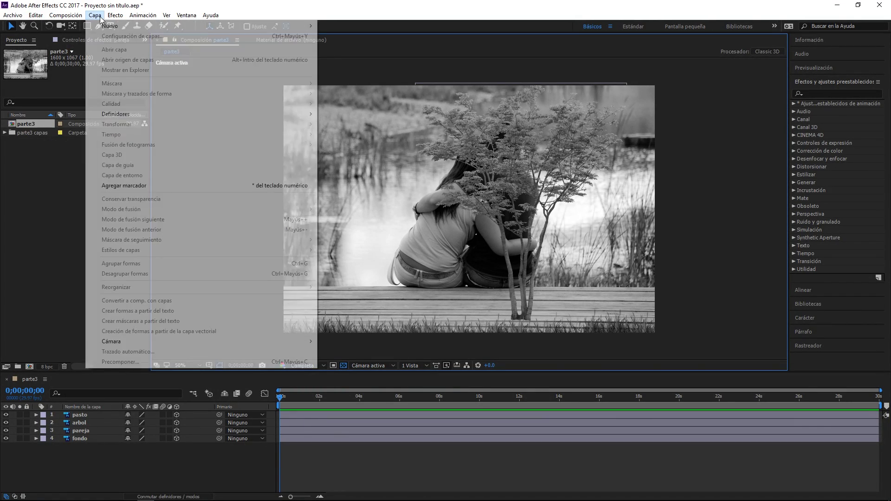
mouse_move(110, 29)
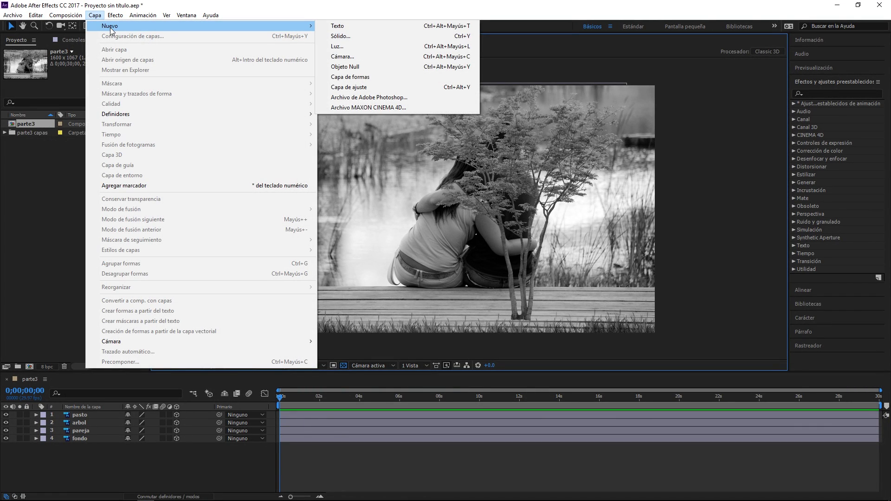
left_click(383, 71)
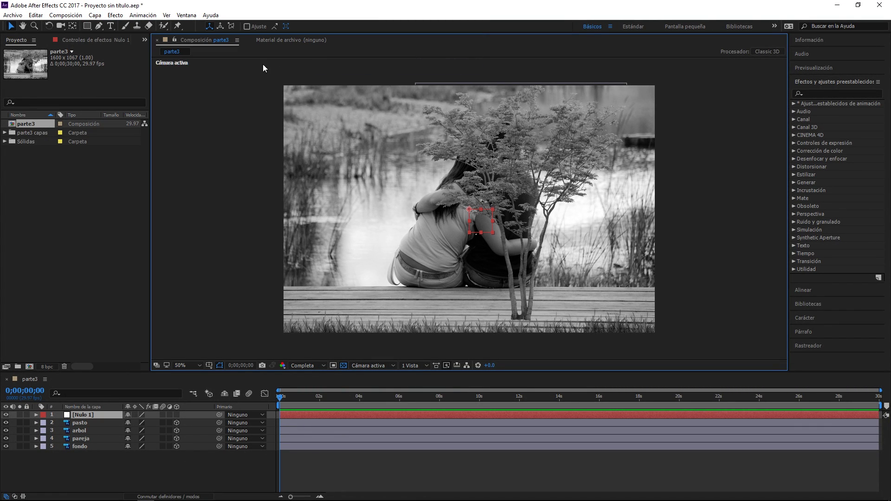
Step: Add a new camera, Cámara 1, with default settings
left_click(95, 14)
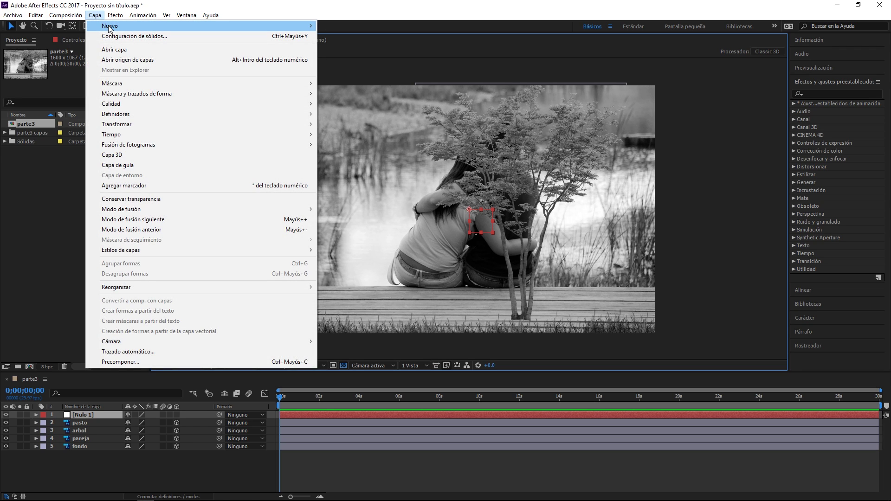
mouse_move(110, 27)
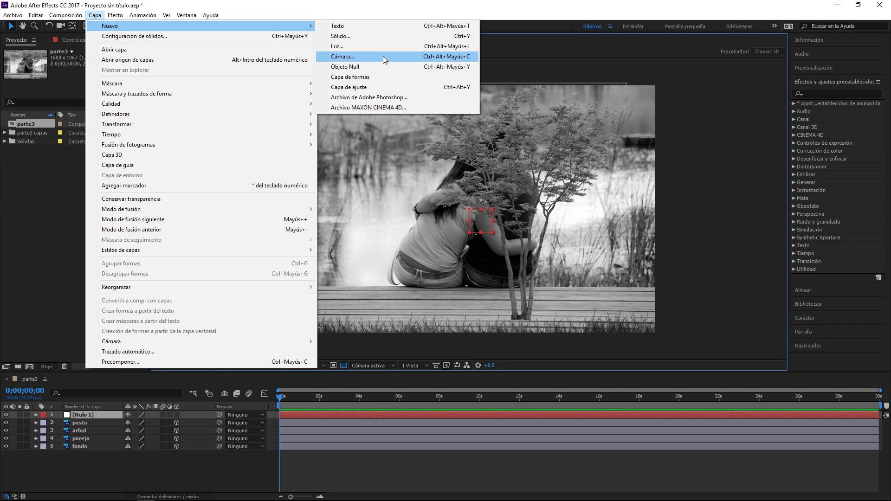
left_click(383, 56)
left_click(540, 355)
Step: Make Nulo 1 a 3D layer and parent Cámara 1 to it
left_click(93, 422)
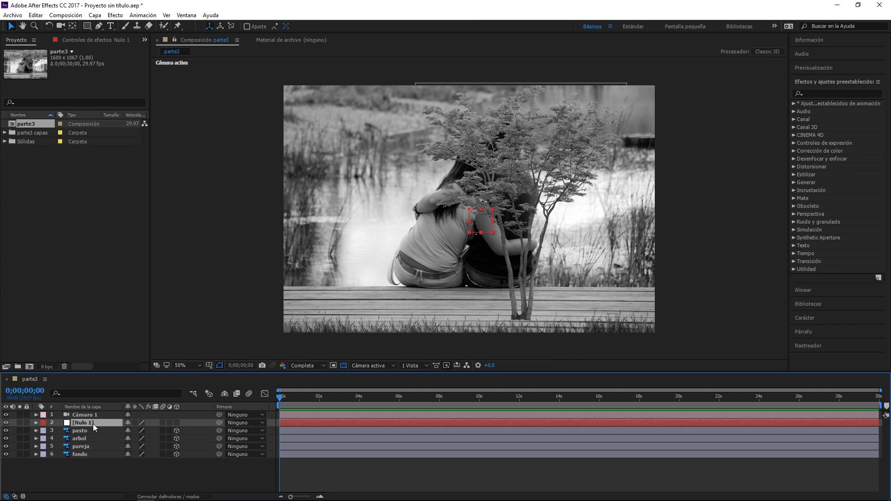
left_click(177, 423)
left_click(92, 416)
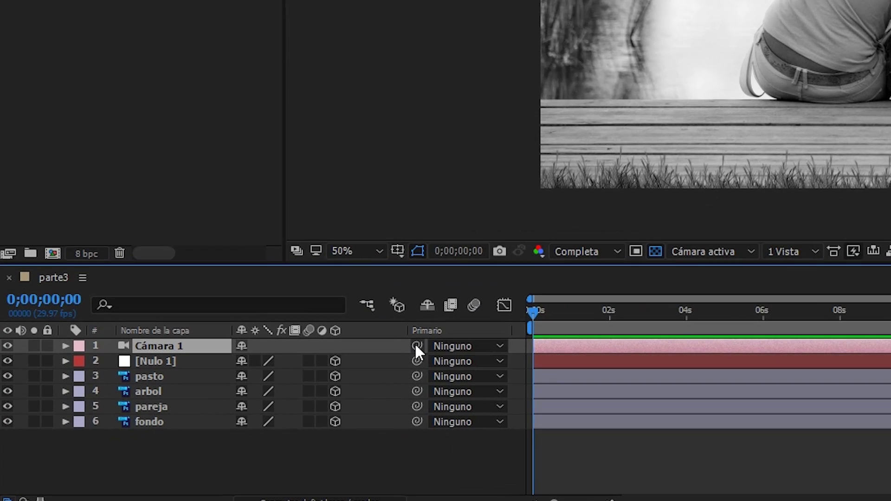
left_click_drag(416, 346, 169, 371)
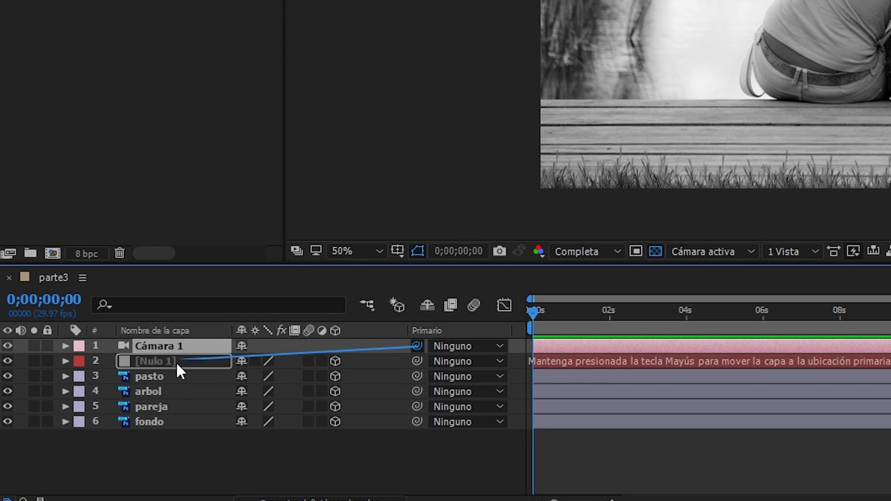
left_click_drag(168, 370, 171, 360)
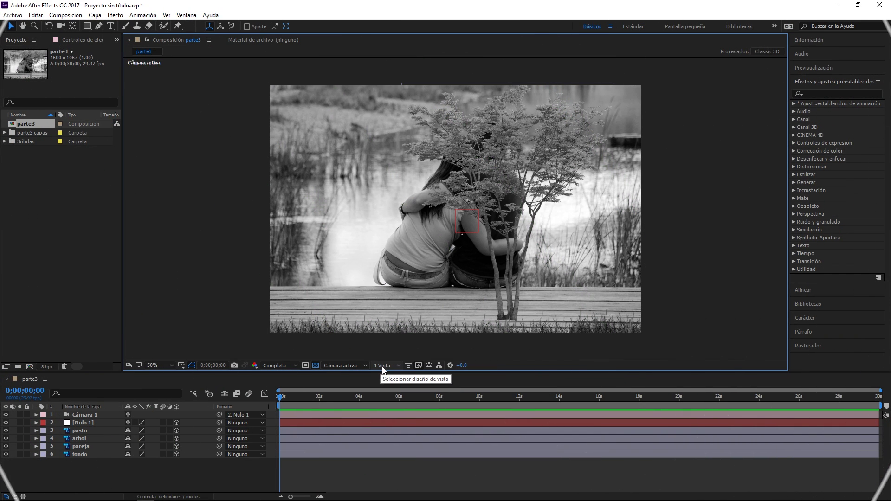
Step: Switch to the 2 Vistas layout and drag fondo back along Z in the top view
left_click(391, 366)
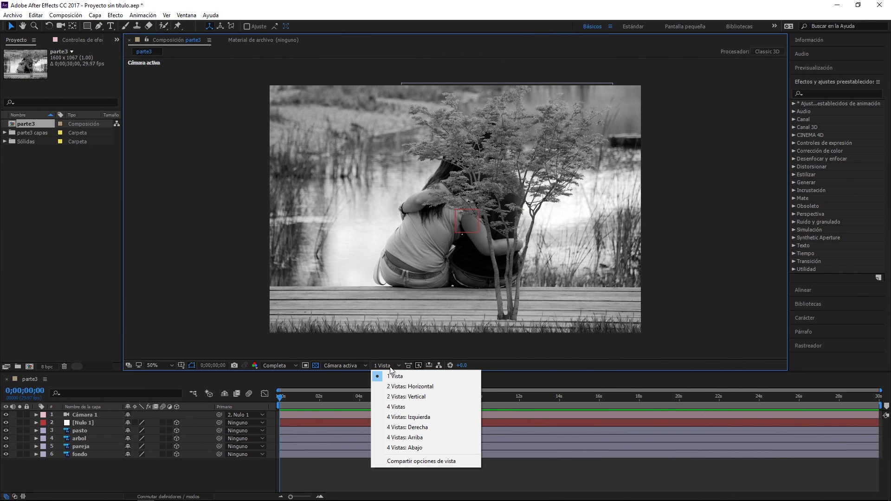
left_click(439, 387)
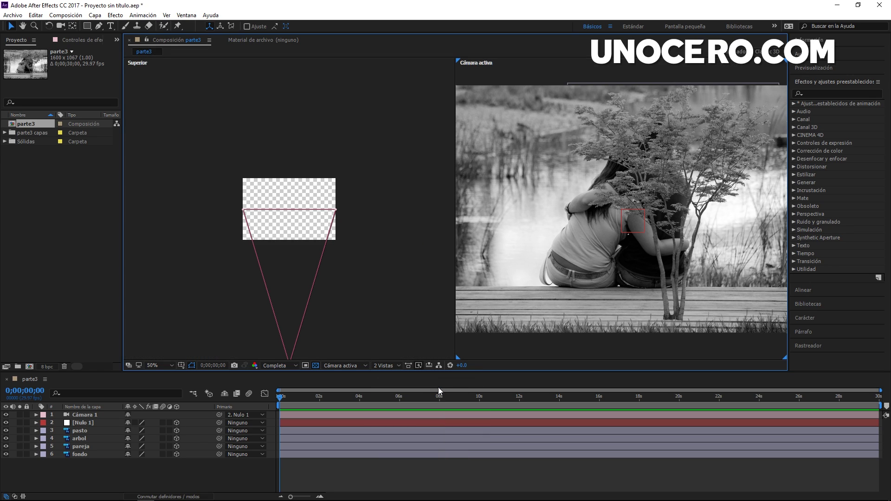
scroll(533, 280, "down", 2)
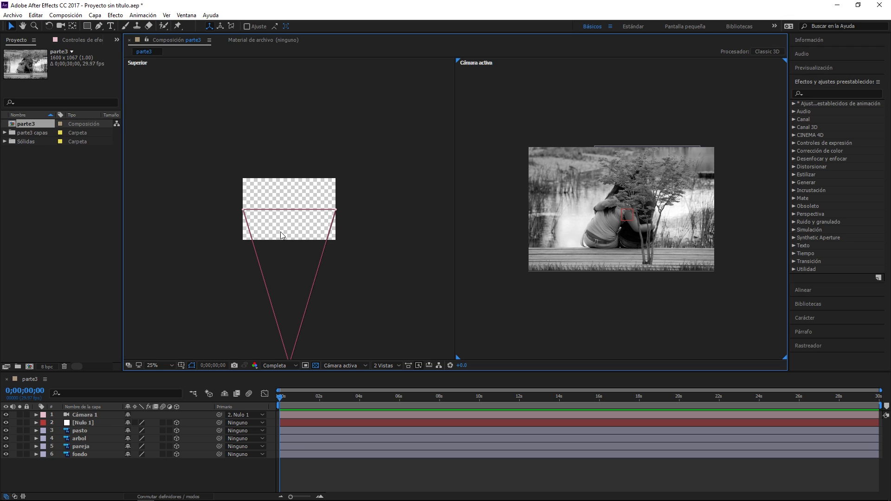
left_click(85, 455)
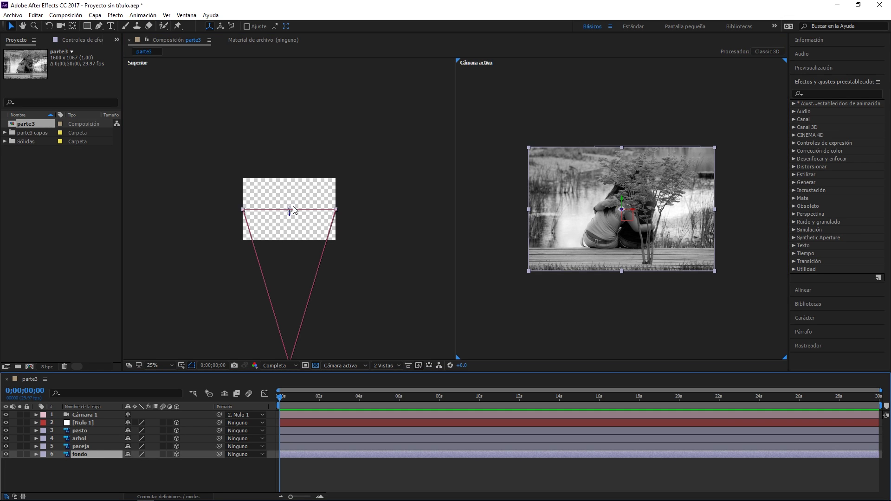
left_click_drag(289, 217, 292, 141)
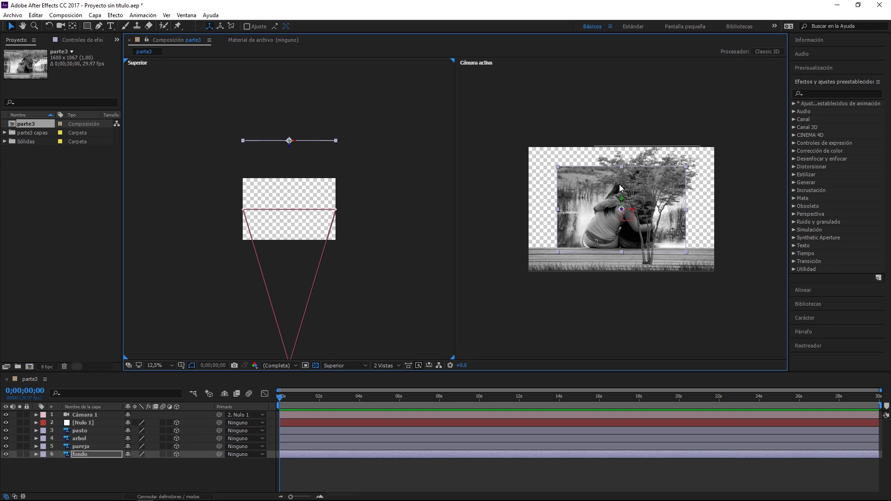
Step: Scale the fondo layer up to 172.4% so it fills the camera frame
left_click(103, 455)
key("s")
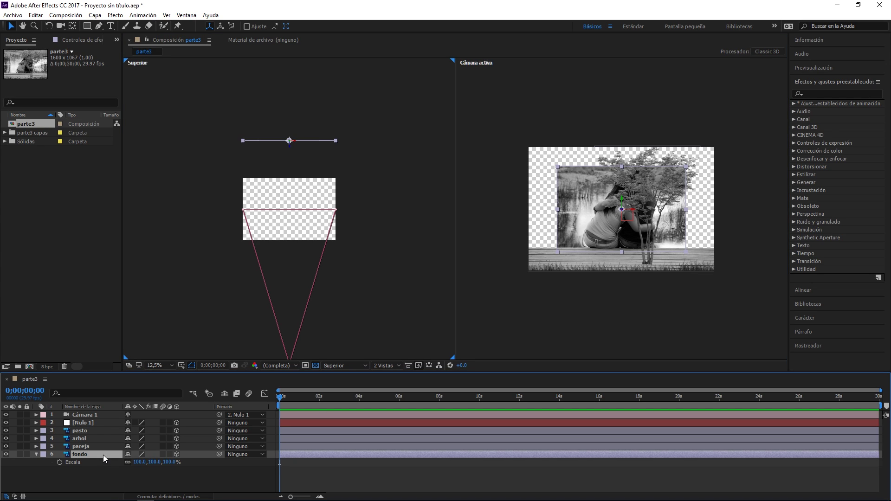
mouse_move(169, 461)
left_mouse_down()
mouse_move(208, 474)
mouse_move(195, 470)
left_mouse_up()
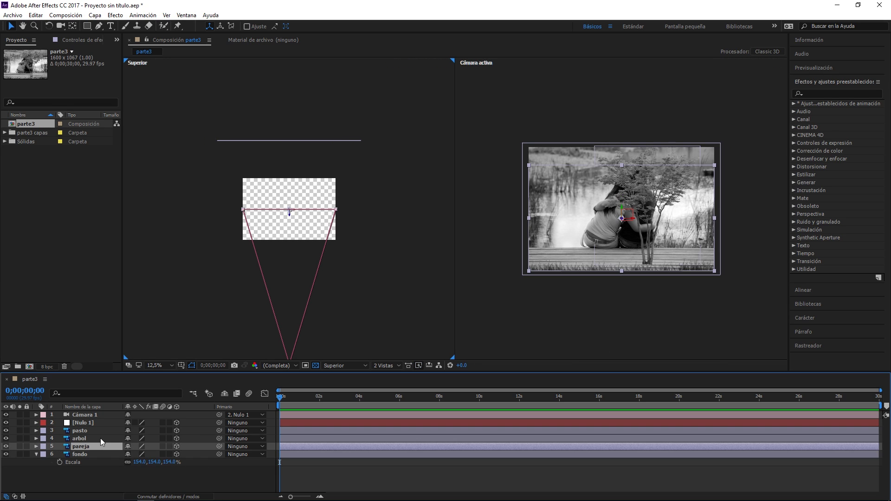
Step: Move the arbol and pasto layers along Z toward the camera
left_click(100, 439)
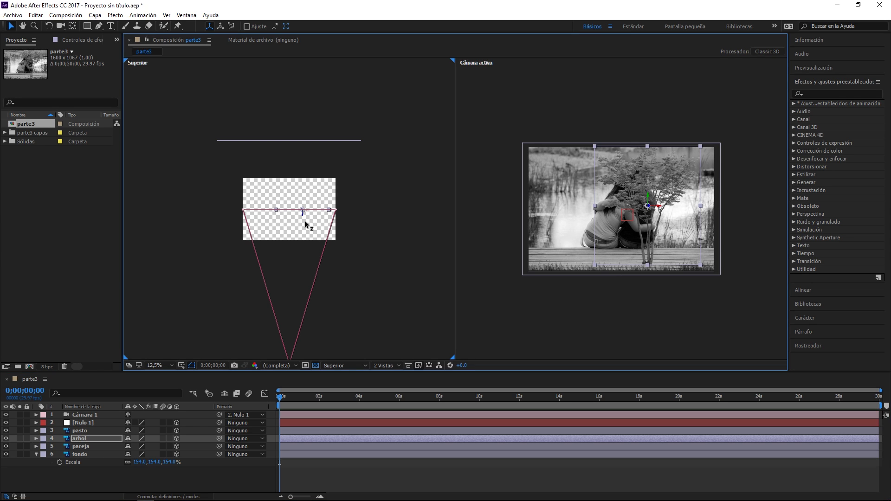
left_click_drag(305, 221, 314, 308)
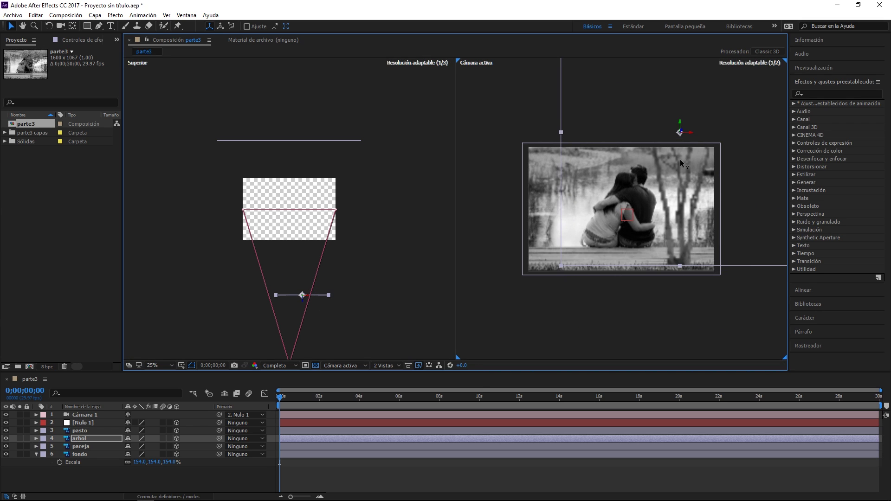
left_click(680, 163)
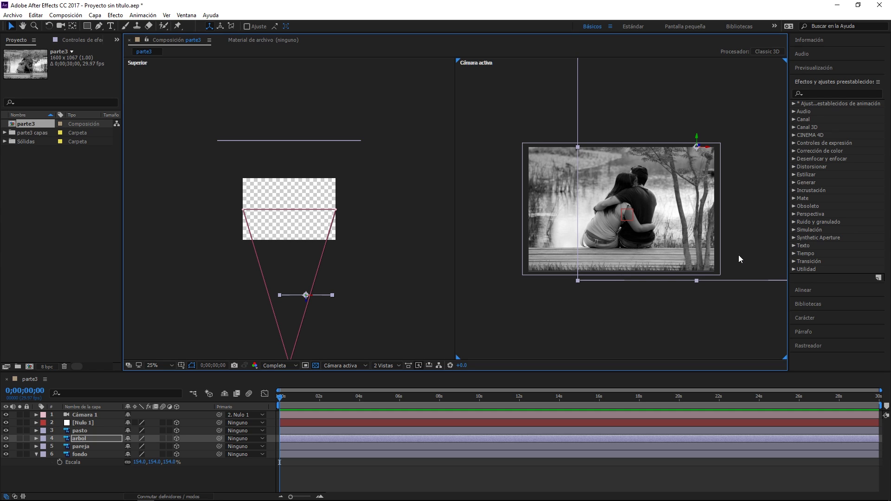
left_click(88, 430)
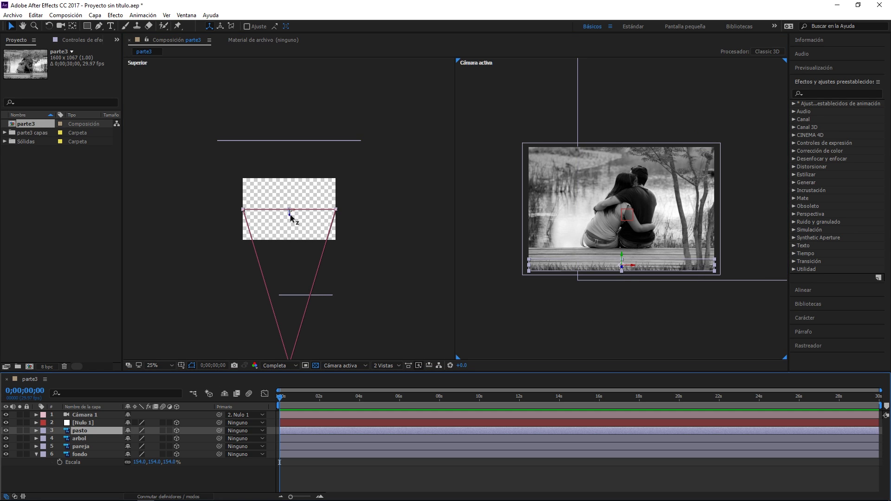
left_click_drag(290, 215, 297, 301)
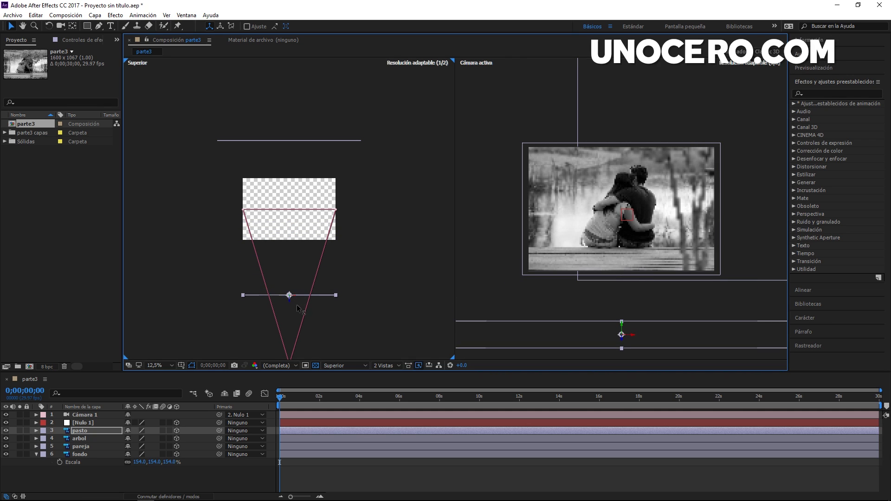
left_click_drag(296, 297, 297, 316)
left_click(631, 289)
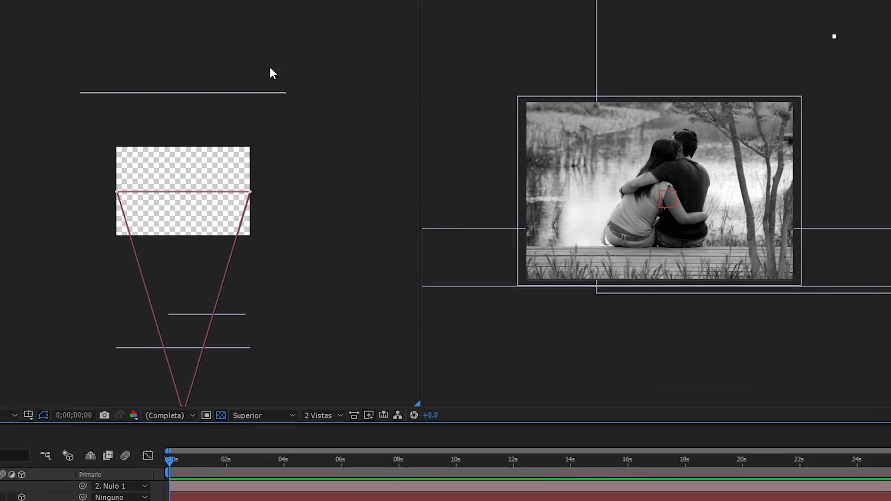
Step: Select fondo, pareja, arbol and pasto in turn to check their depth spacing
left_click(355, 140)
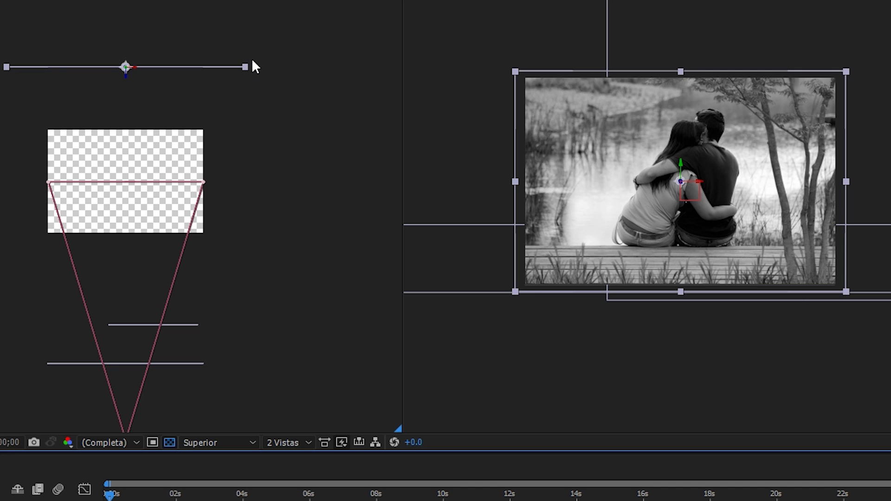
left_click(195, 182)
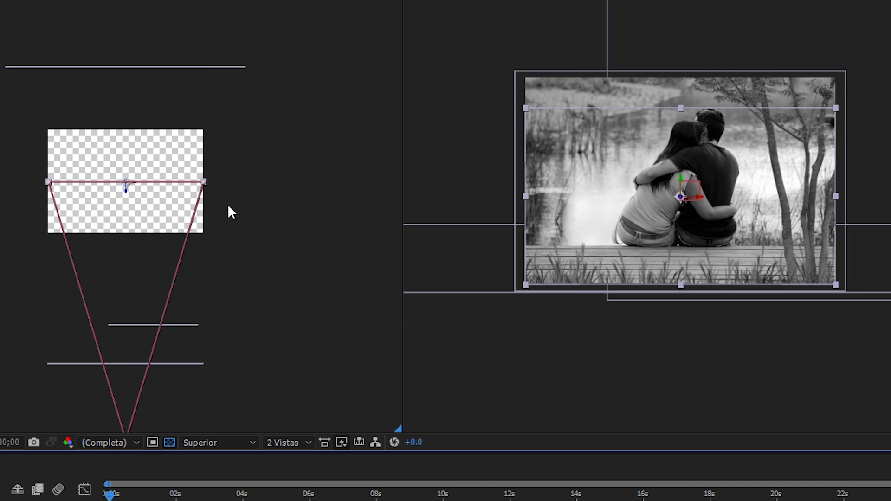
left_click(193, 325)
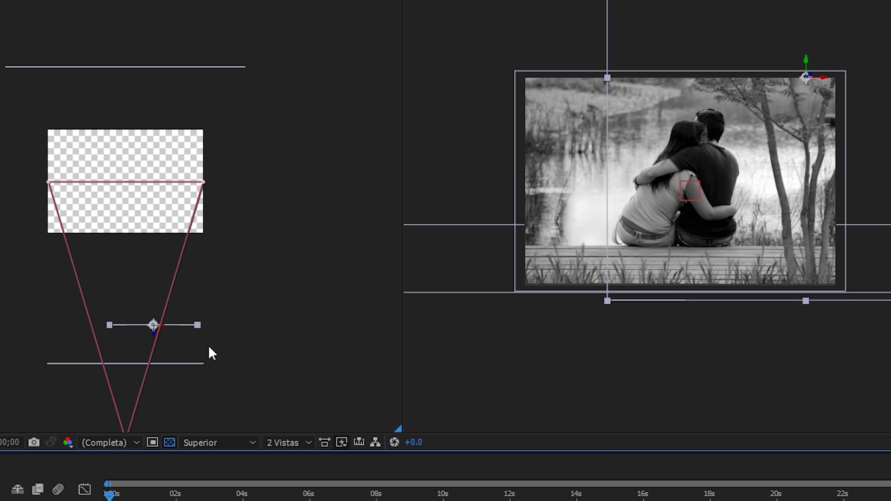
left_click(201, 364)
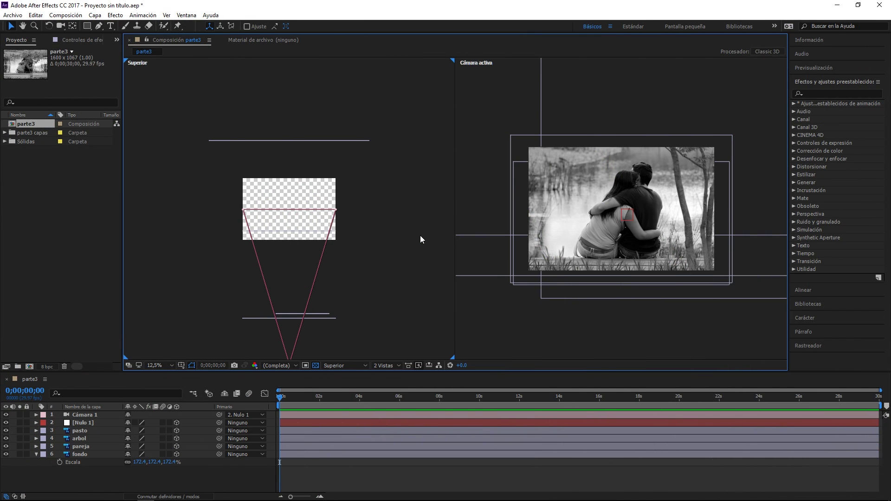
Step: Apply Camera Lens Blur (radius 5) to pasto, arbol and fondo, leaving pareja sharp
left_click(846, 94)
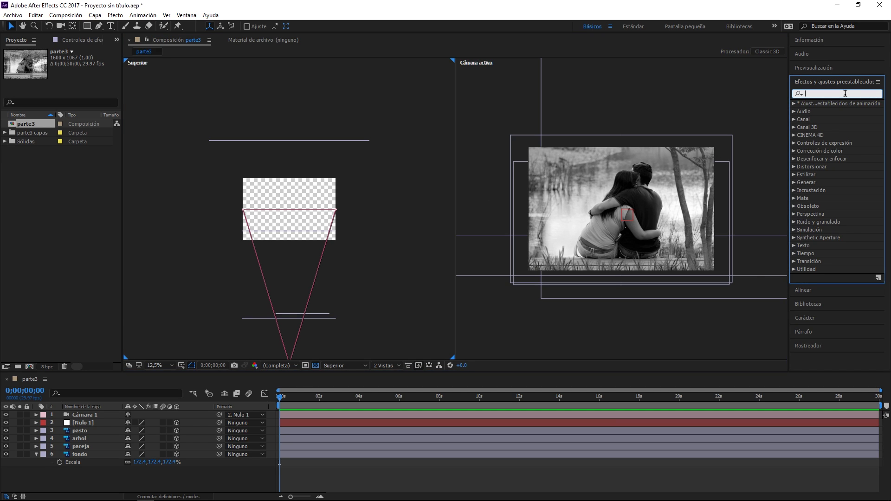
left_click(854, 93)
type("desenf")
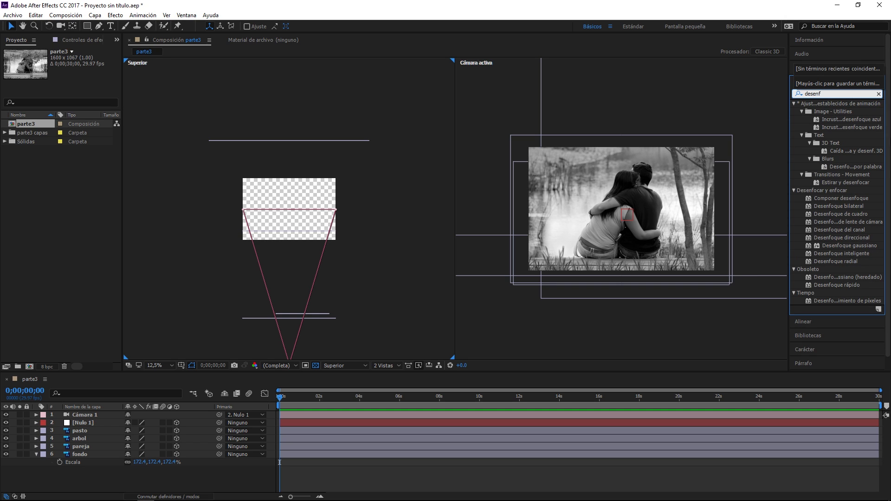
double_click(829, 222)
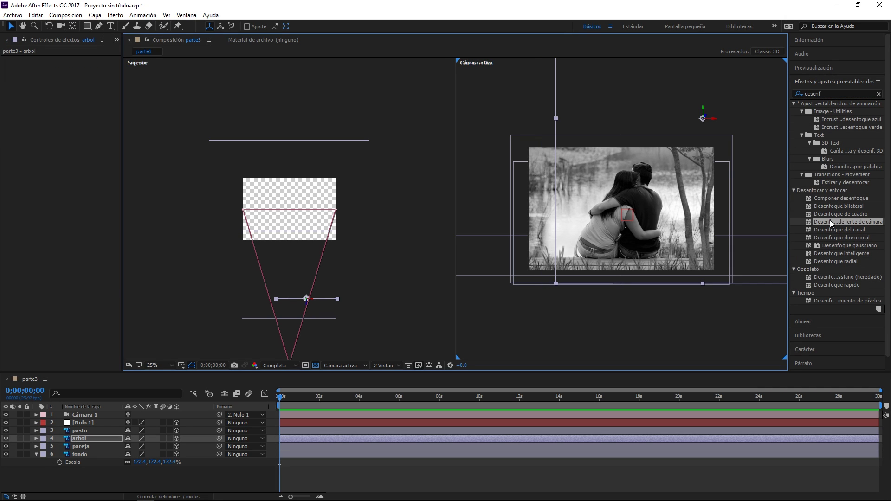
mouse_move(831, 221)
left_mouse_down()
mouse_move(96, 441)
mouse_move(95, 431)
left_mouse_up()
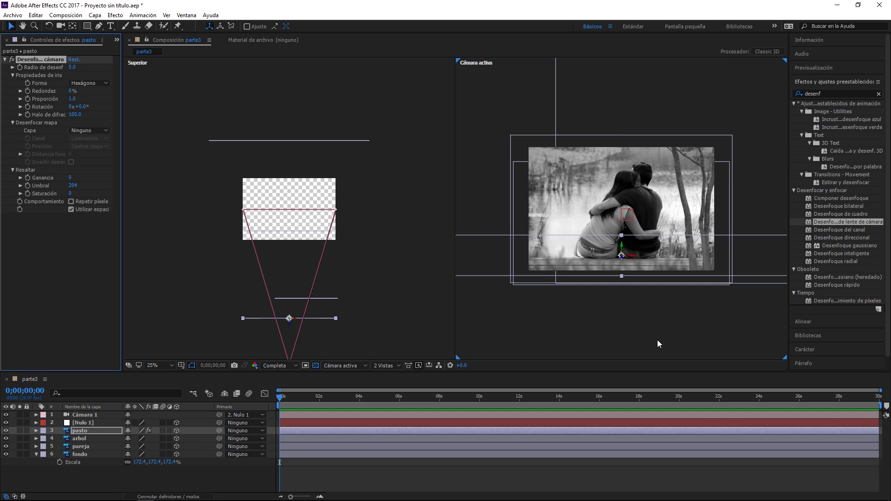
mouse_move(832, 222)
left_mouse_down()
mouse_move(579, 337)
mouse_move(103, 438)
left_mouse_up()
left_click(400, 123)
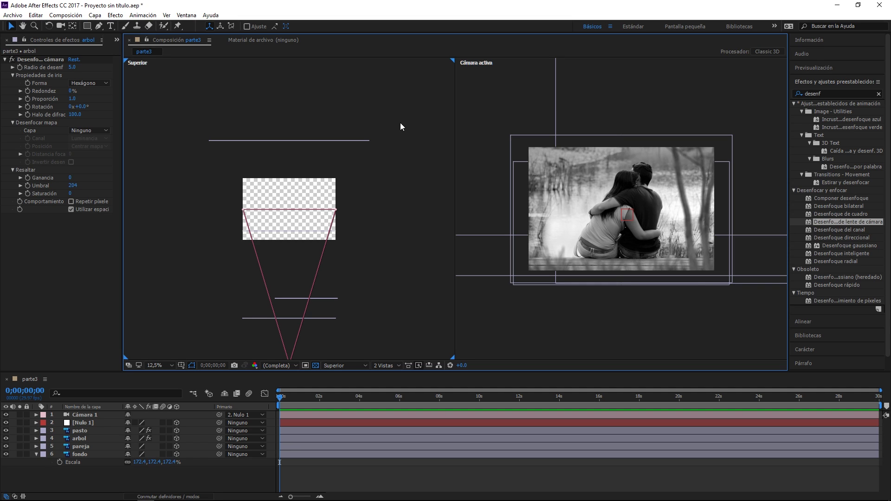
key("ctrl+v")
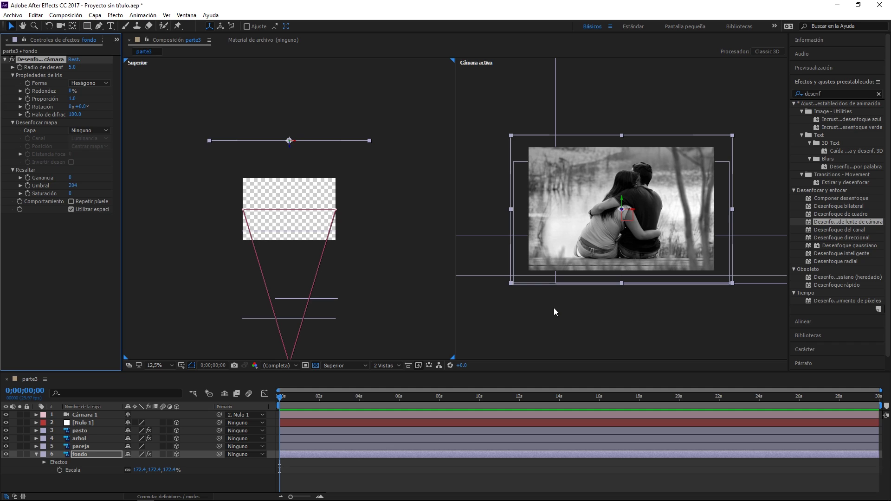
Step: Keyframe Nulo 1's Position from left at 0 s to 907.0, 532.5, 0.0 at 5 s, then use a 1 View layout
left_click(96, 422)
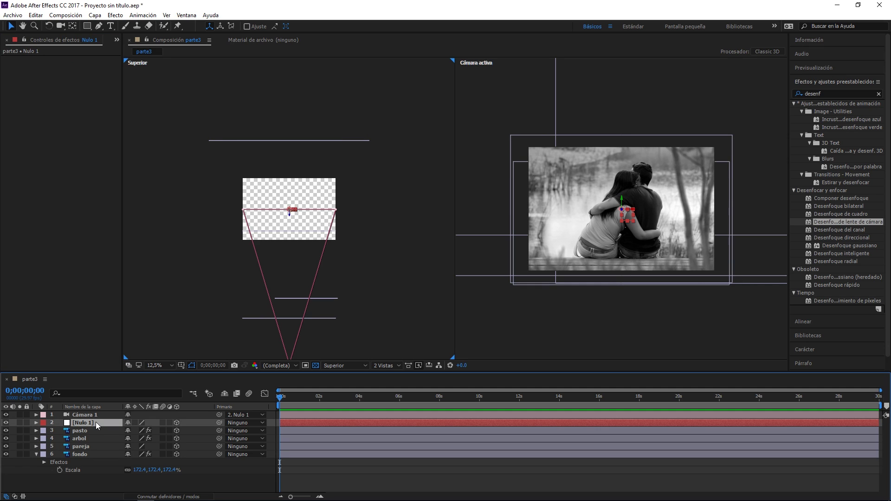
key("p")
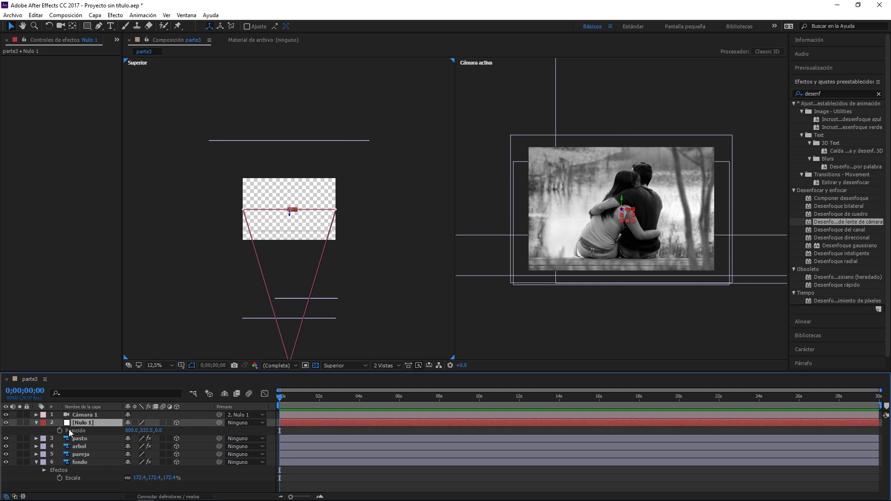
left_click(59, 431)
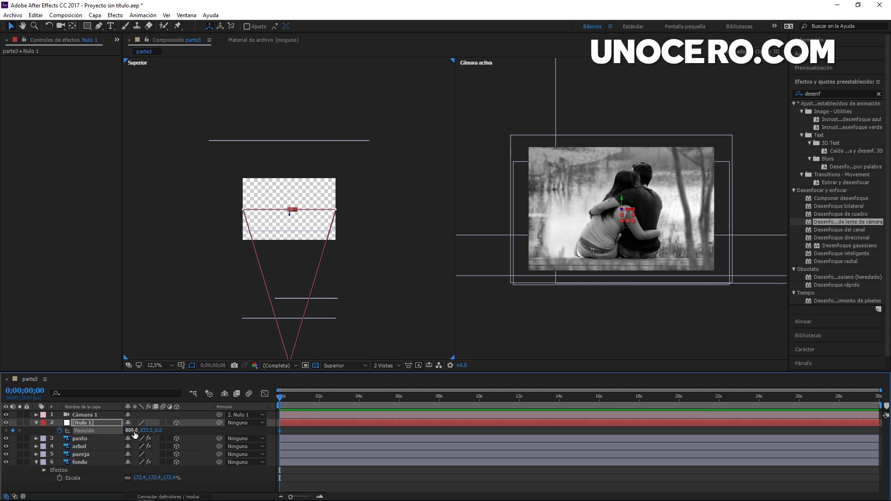
left_click_drag(133, 431, 85, 436)
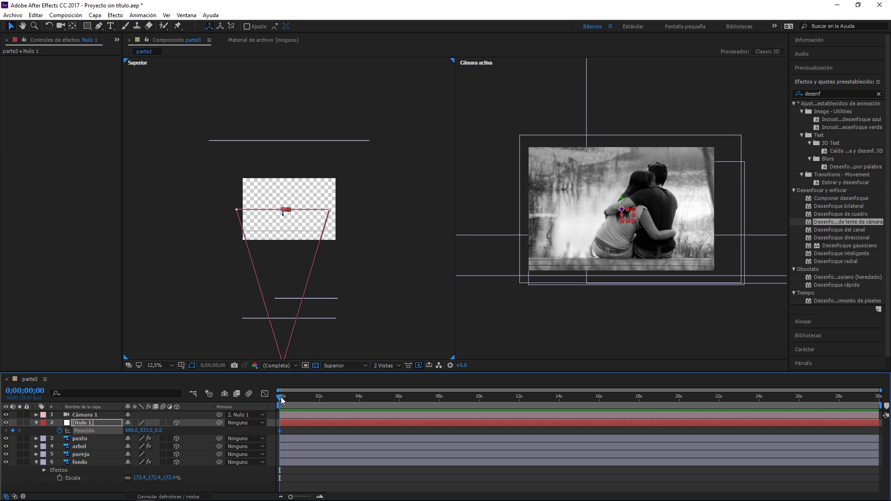
left_click_drag(281, 398, 379, 402)
left_click_drag(132, 431, 255, 451)
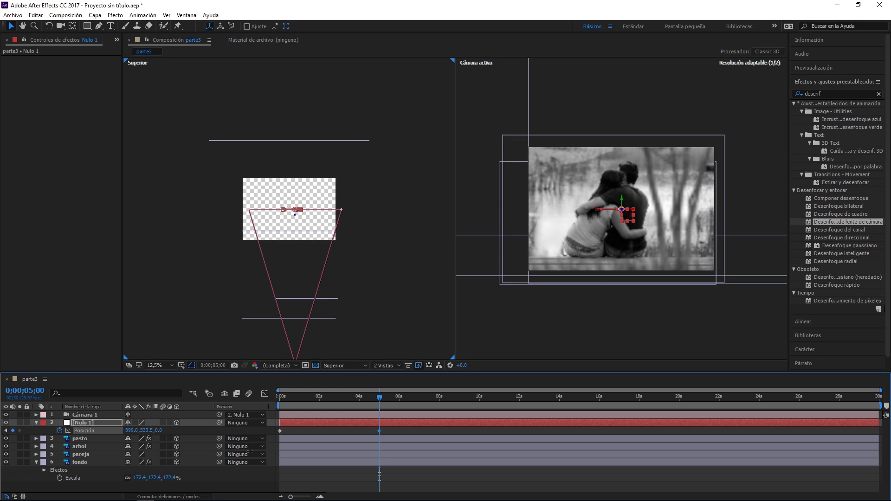
left_click(623, 210)
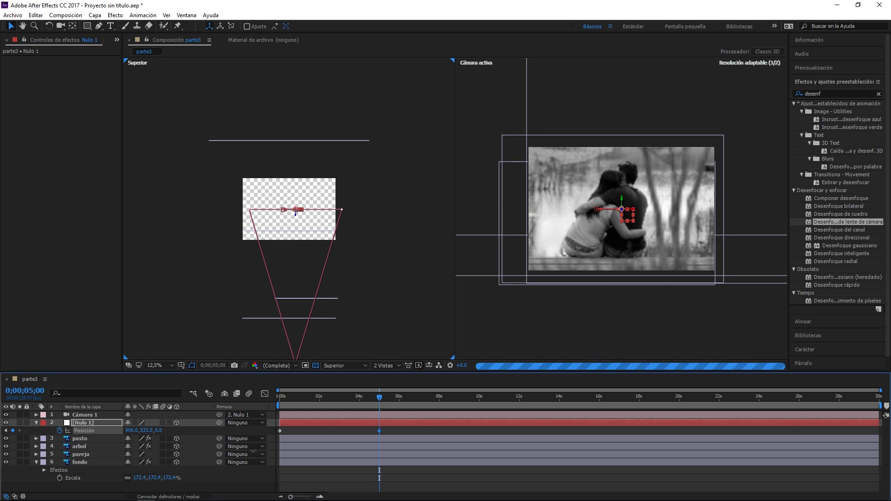
left_click(395, 365)
left_click(386, 373)
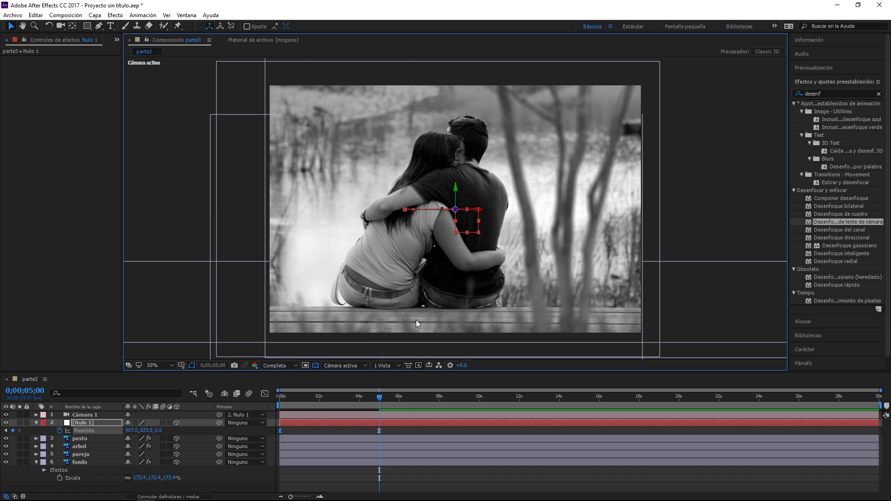
Step: End the work area at 5 seconds and preview the parallax camera pan
key("n")
key("space")
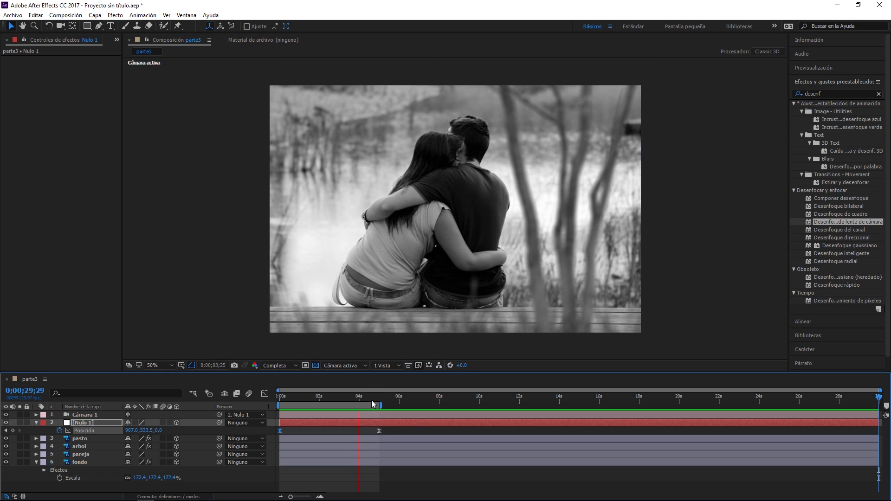